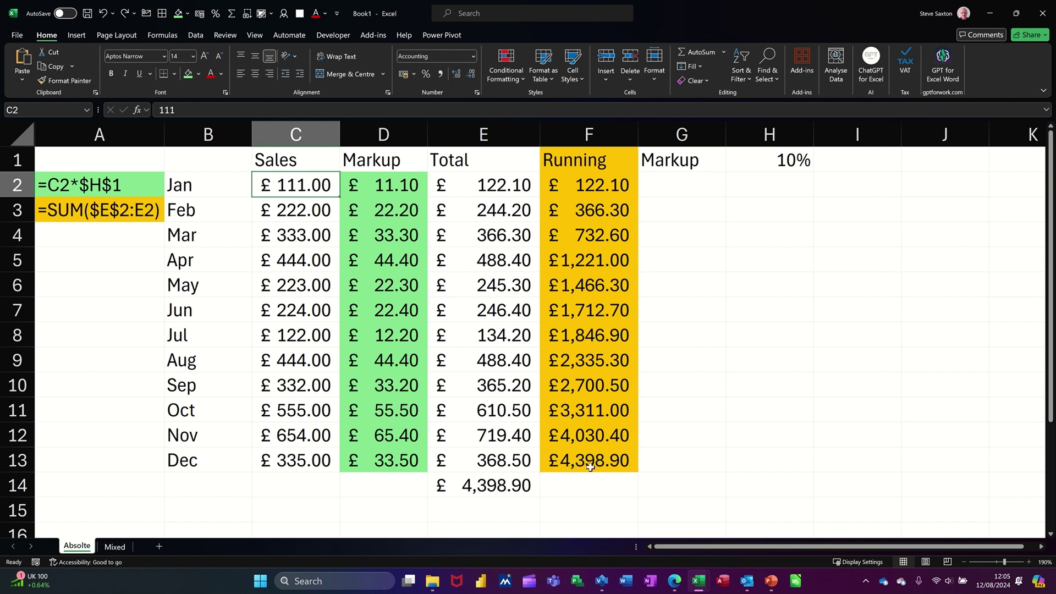
# Clear the multiplication formulas from C2:L11 on the Mixed sheet.
pyautogui.click(115, 547)
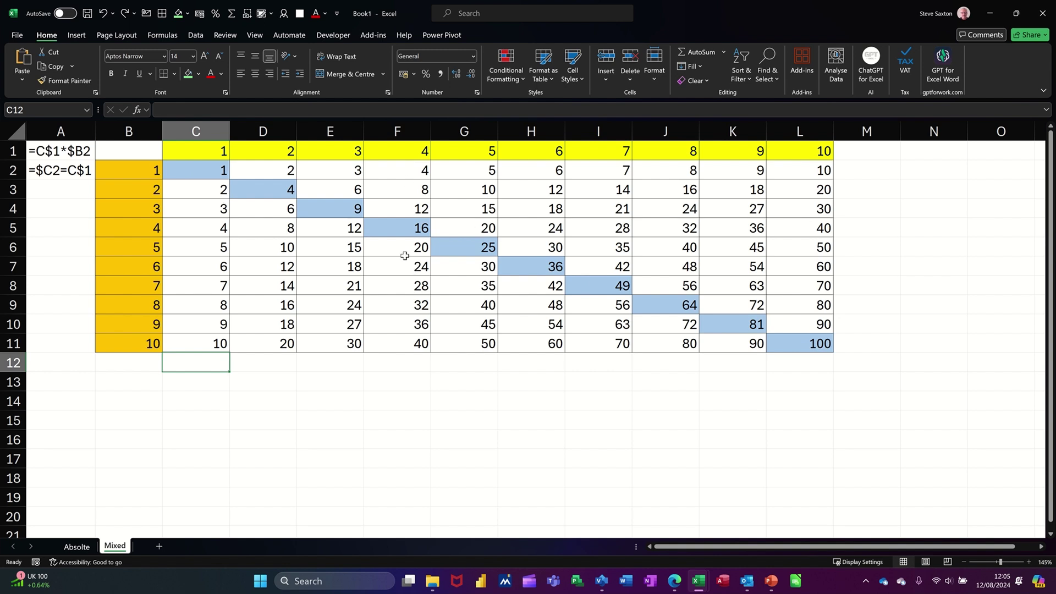
pyautogui.moveTo(196, 171); pyautogui.dragTo(781, 347)
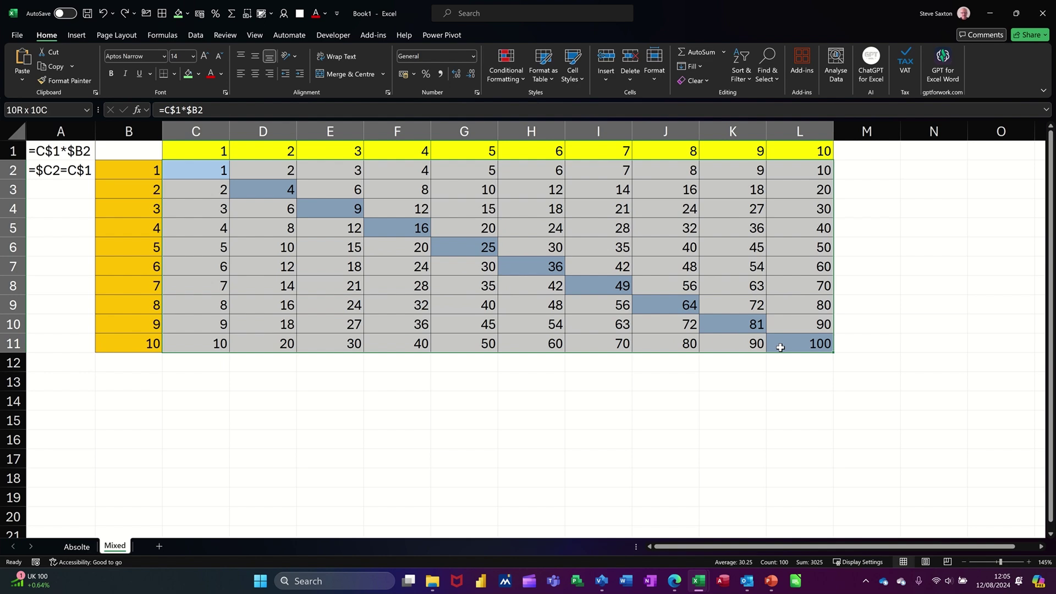
pyautogui.press('Delete')
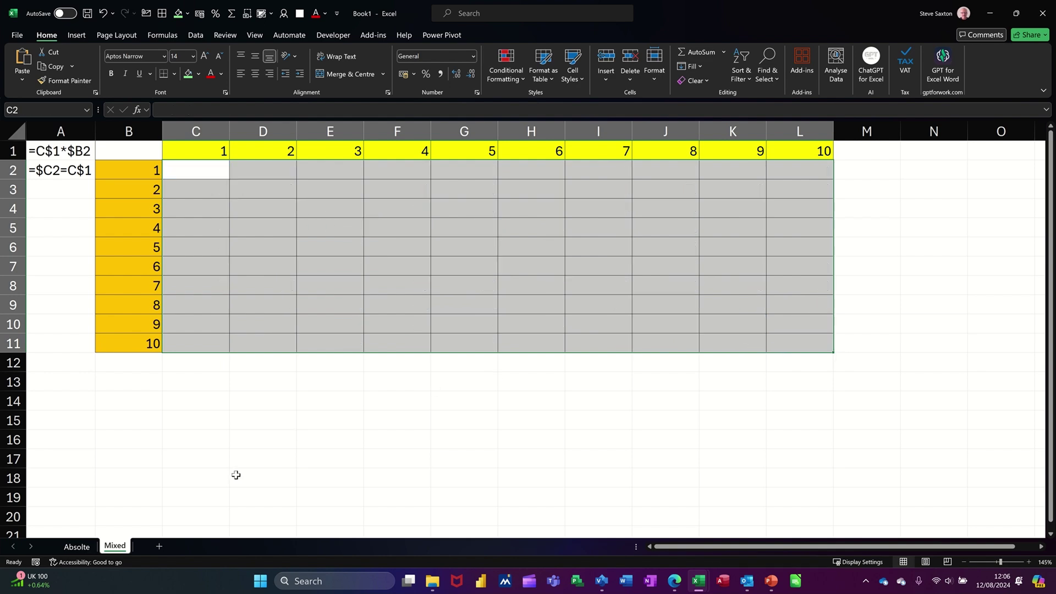
# Clear the markup, total and running values in D2:F14 on the Absolte sheet.
pyautogui.click(77, 546)
pyautogui.moveTo(377, 185)
pyautogui.mouseDown()
pyautogui.moveTo(594, 440)
pyautogui.moveTo(602, 485)
pyautogui.mouseUp()
pyautogui.press('Delete')
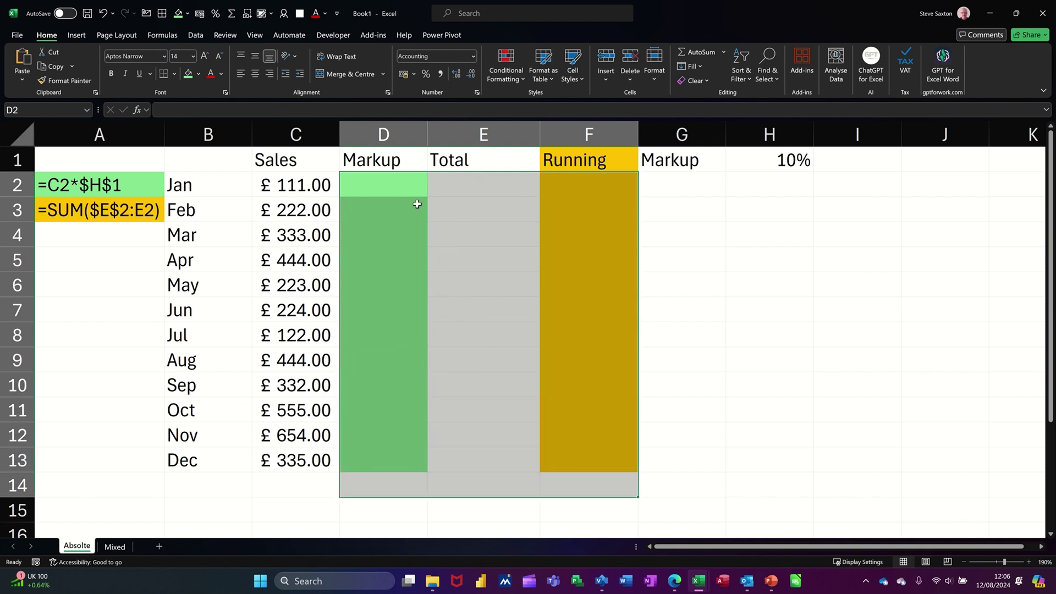
# Fill the 10% markup cell H1 with light green.
pyautogui.click(377, 187)
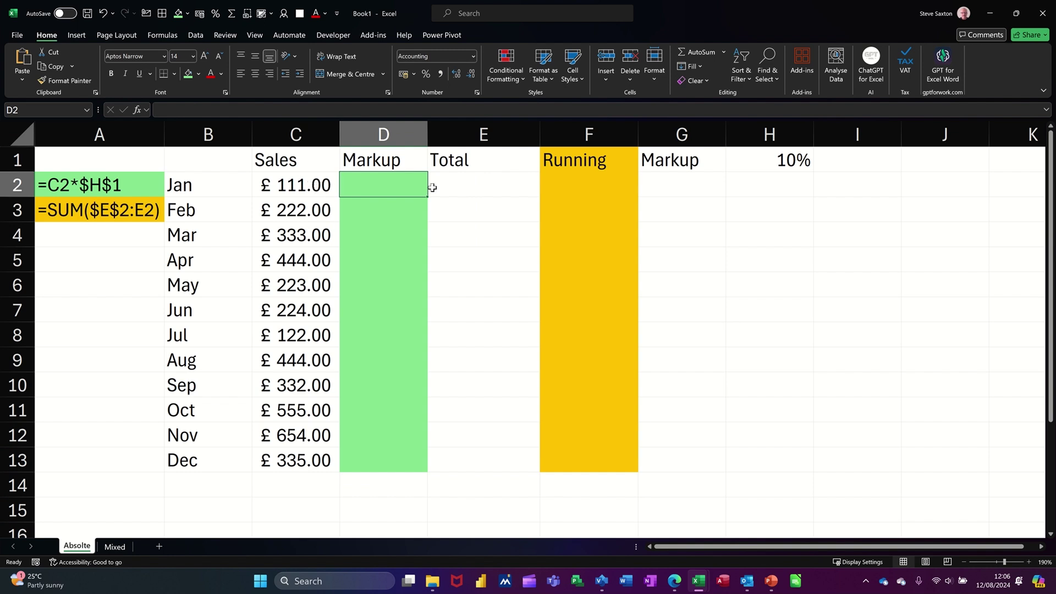
pyautogui.click(767, 160)
pyautogui.click(188, 74)
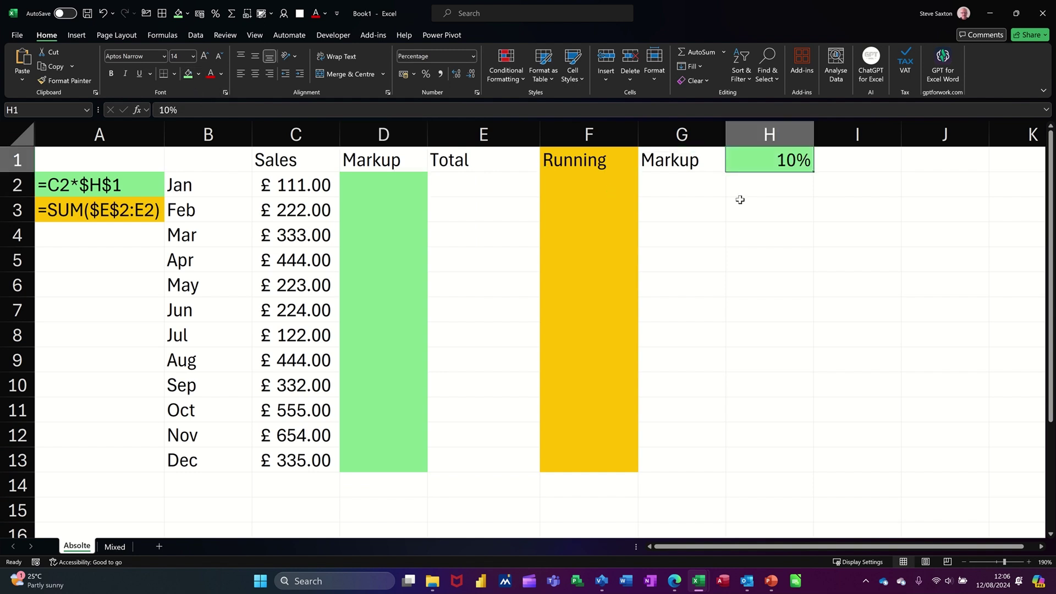
# Enter the formula =C2*H1 in cell D2 to calculate January's markup.
pyautogui.click(372, 188)
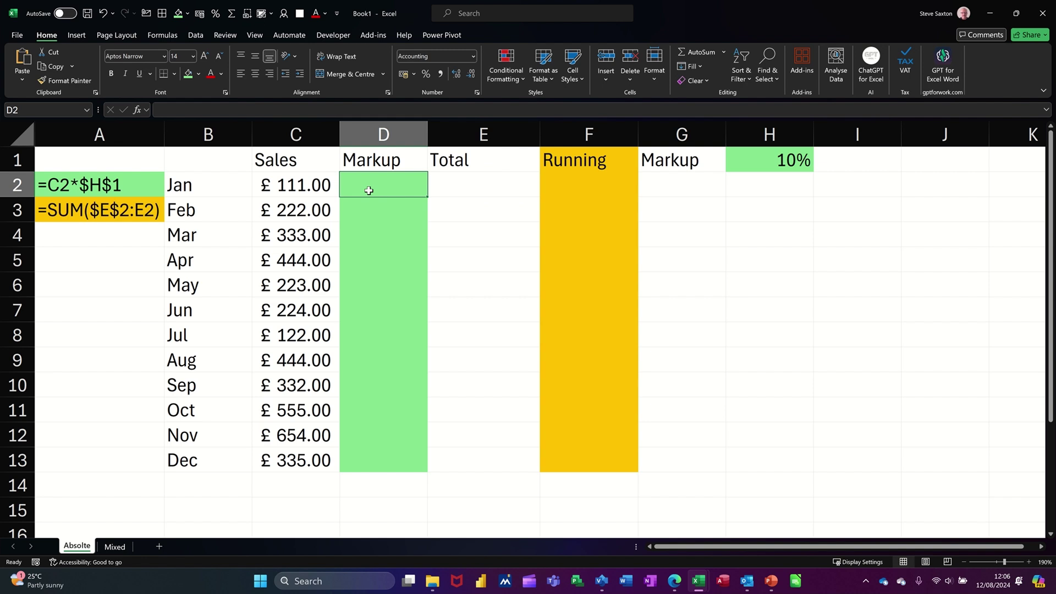
pyautogui.write('=')
pyautogui.click(300, 187)
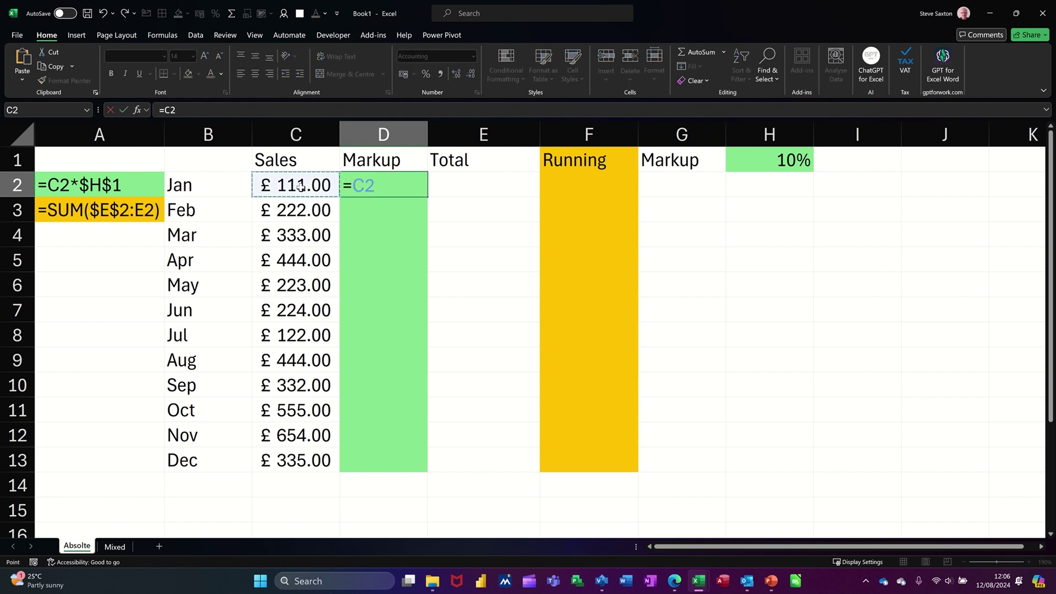
pyautogui.write('*')
pyautogui.click(762, 165)
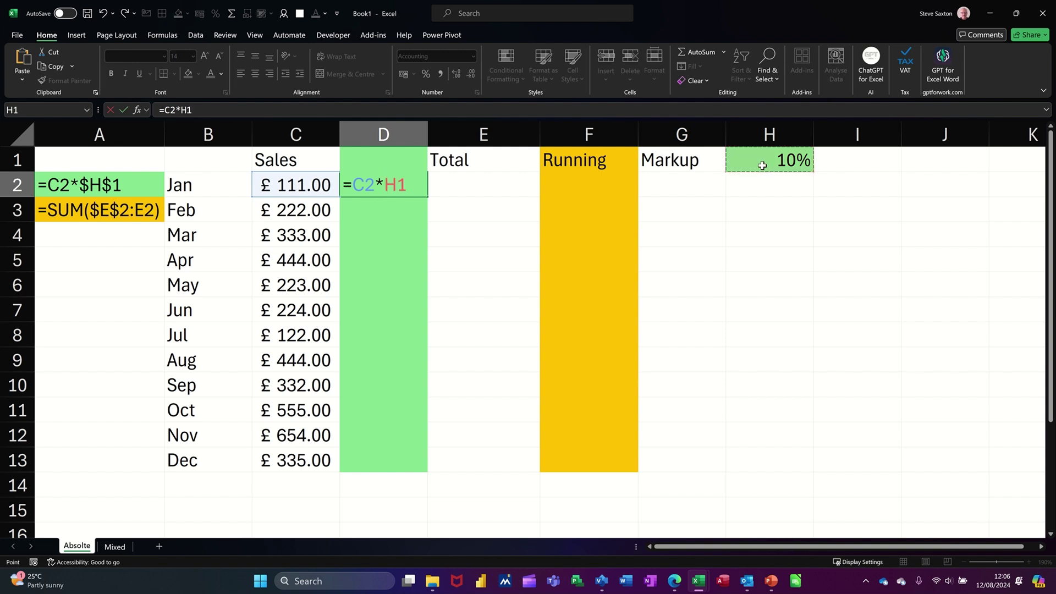
pyautogui.click(124, 109)
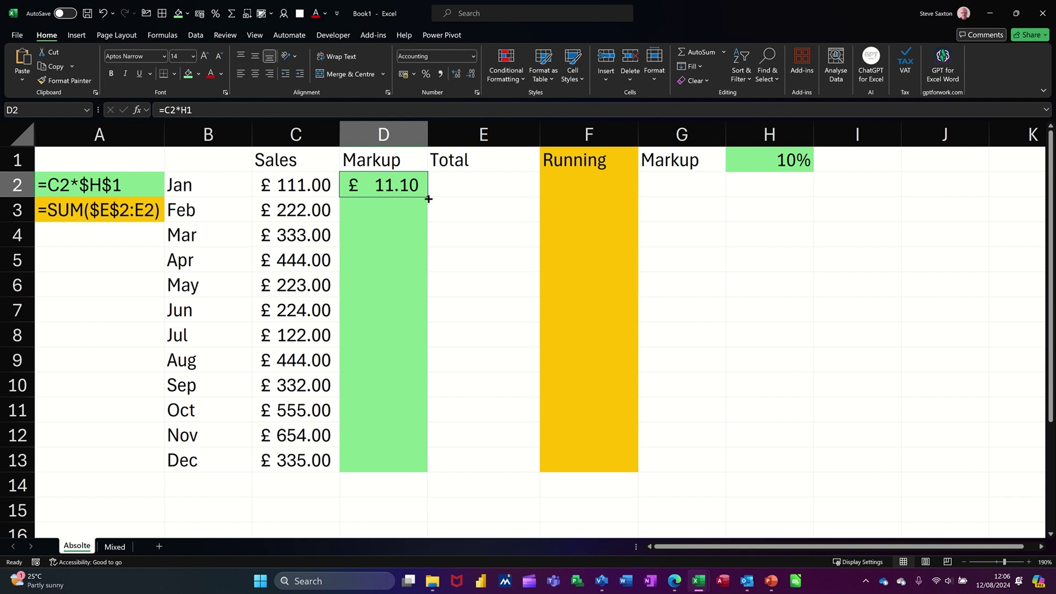
# Fill the D2 formula down to D5 and examine which column H cells the copied formulas refer to.
pyautogui.moveTo(428, 198); pyautogui.dragTo(425, 270)
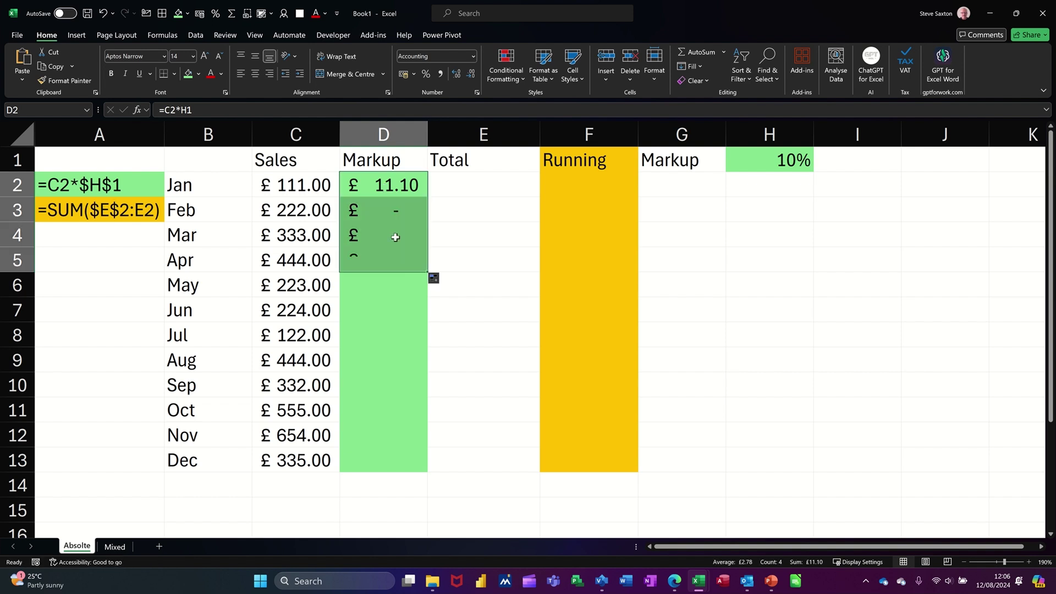
pyautogui.click(380, 213)
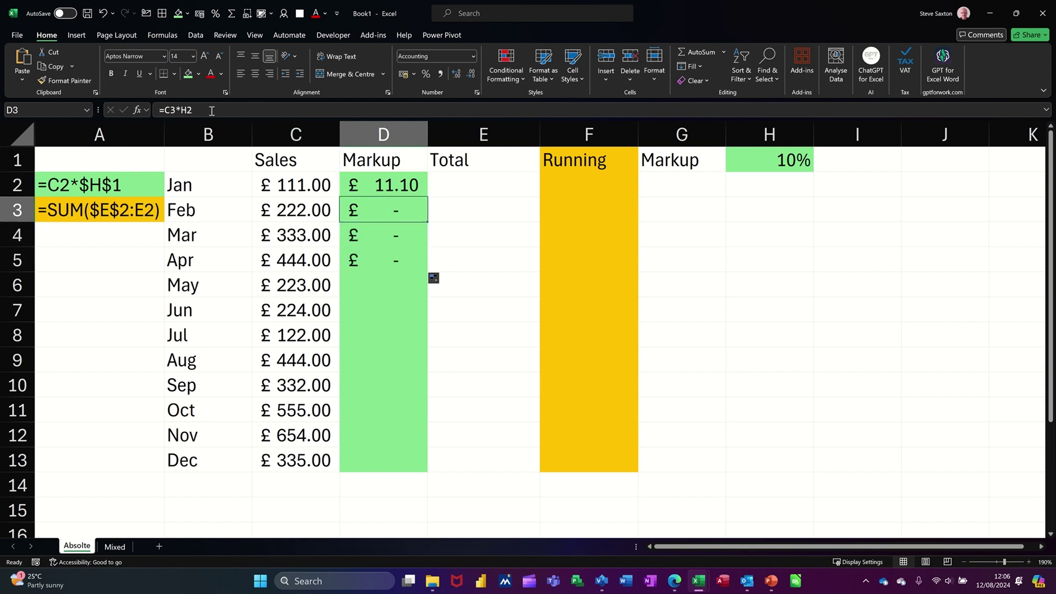
pyautogui.click(768, 194)
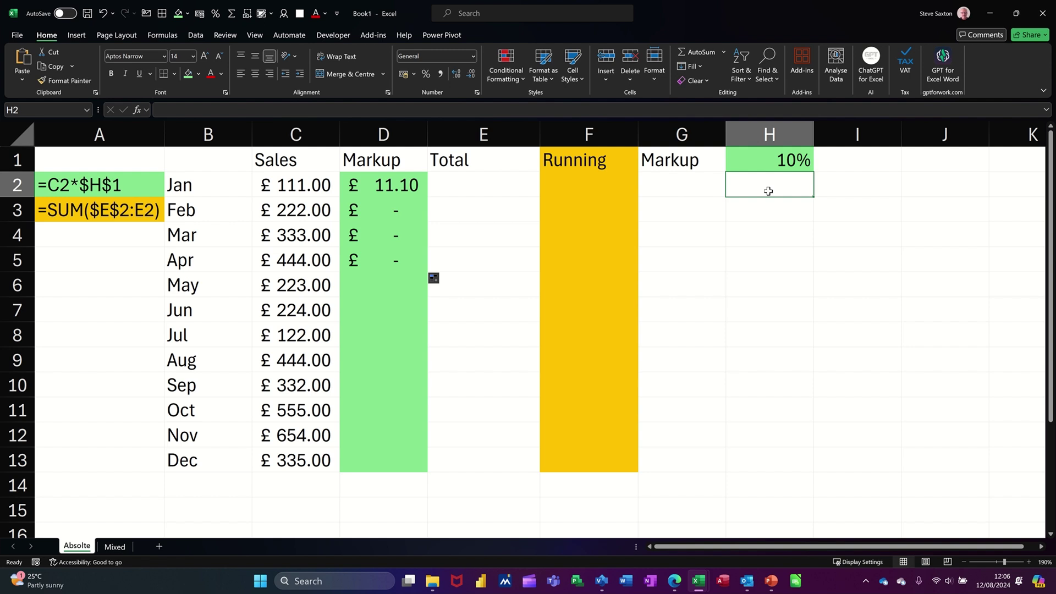
pyautogui.click(407, 244)
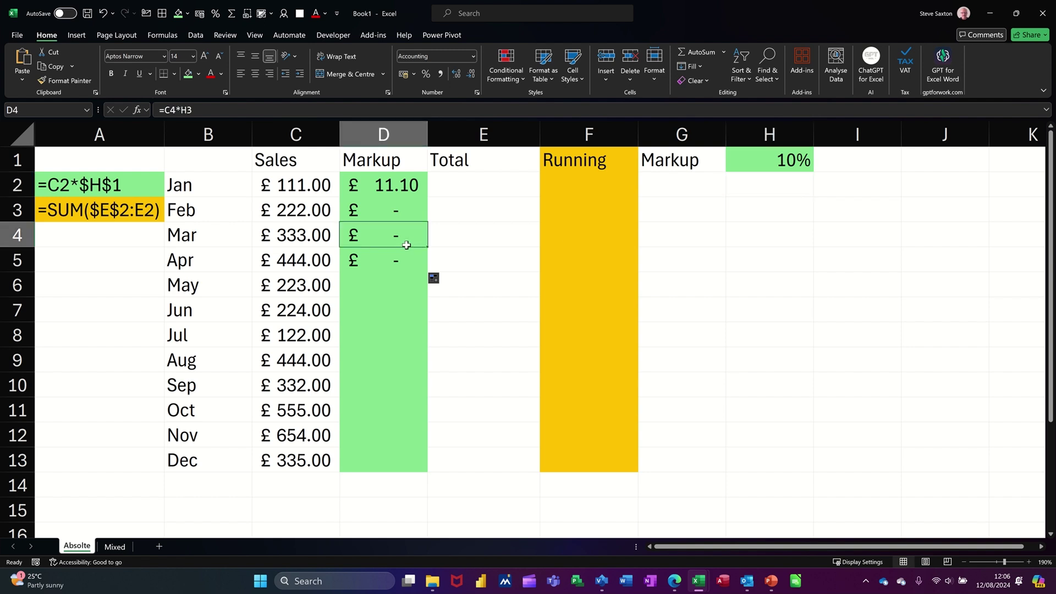
pyautogui.click(401, 259)
pyautogui.click(750, 192)
pyautogui.moveTo(750, 193); pyautogui.dragTo(758, 280)
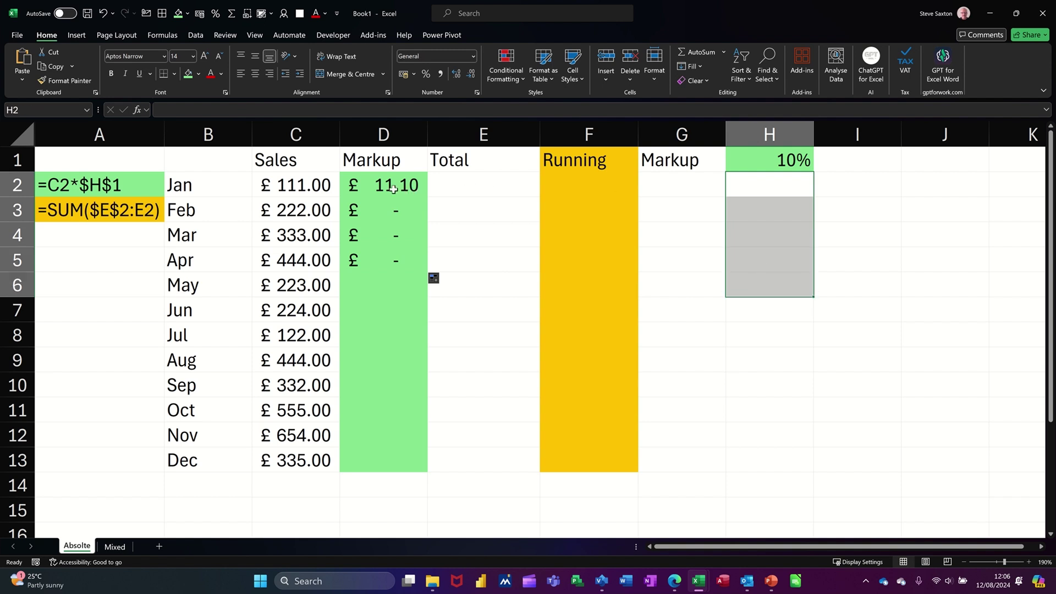
# Clear the copied markup formulas from D3:D5.
pyautogui.moveTo(377, 209); pyautogui.dragTo(378, 263)
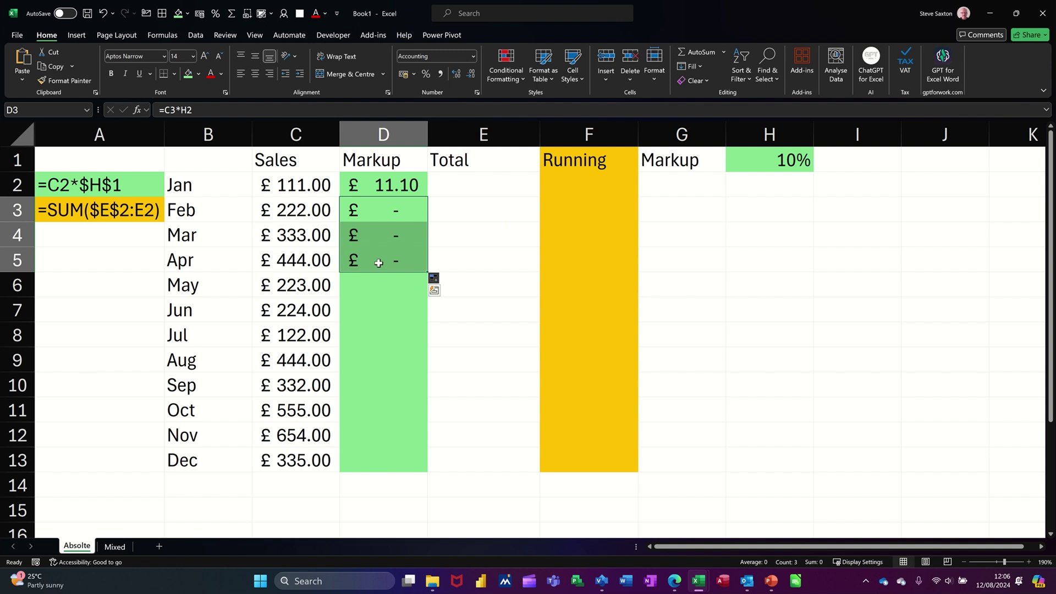
pyautogui.press('Delete')
# Cycle the H1 reference in D2 through its reference types and make it absolute, giving =C2*$H$1.
pyautogui.click(388, 185)
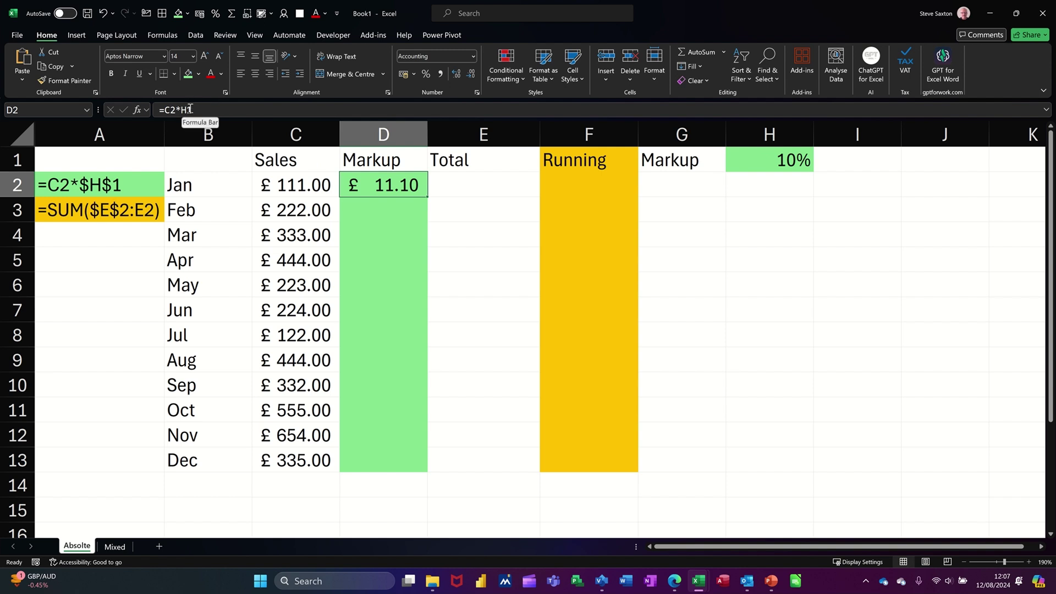
pyautogui.click(223, 111)
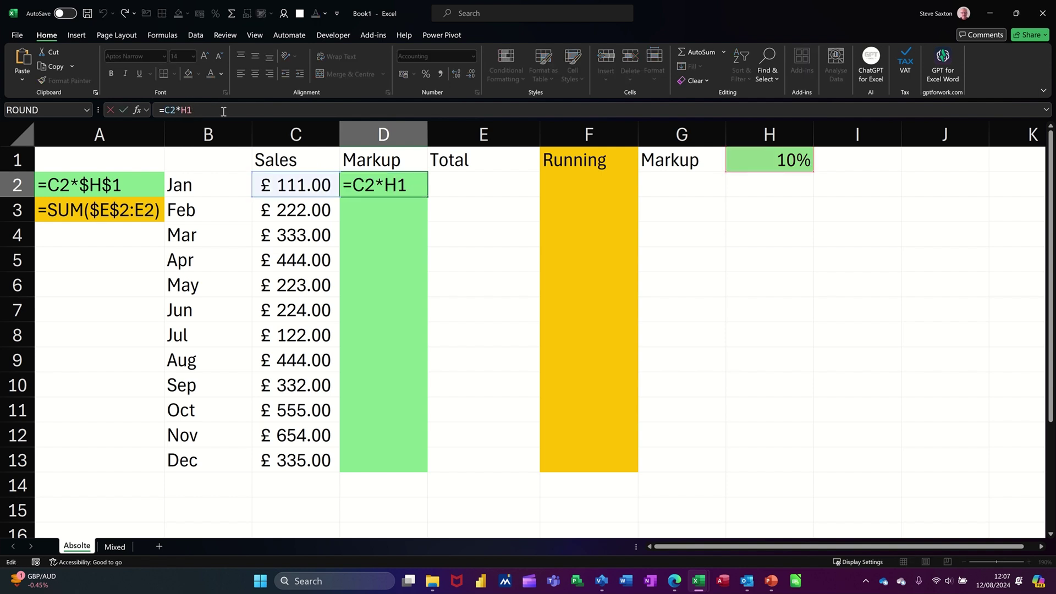
pyautogui.press('F4')
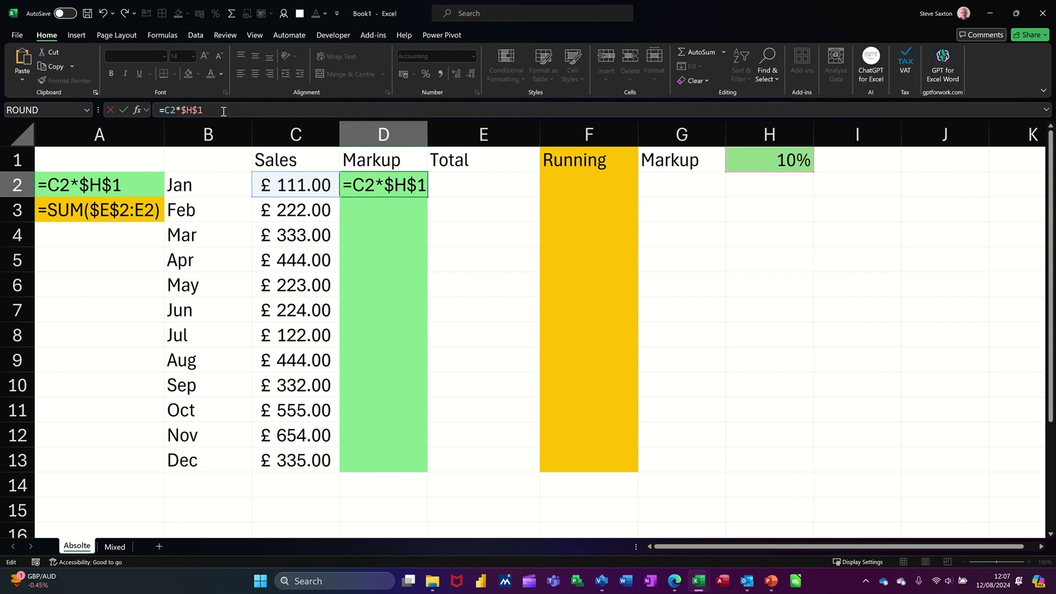
pyautogui.press('F4')
pyautogui.press('F4')
pyautogui.press('F4')
pyautogui.press('F4')
pyautogui.click(122, 111)
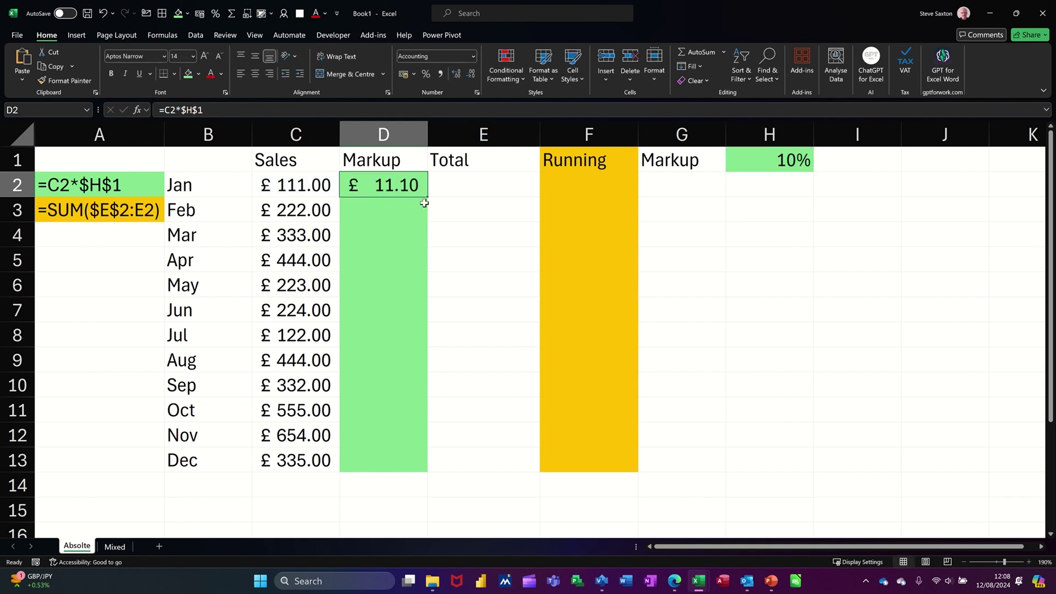
# Fill the absolute-reference formula from D2 down to D13, and clear the copies in D3:D13.
pyautogui.moveTo(427, 198); pyautogui.dragTo(427, 470)
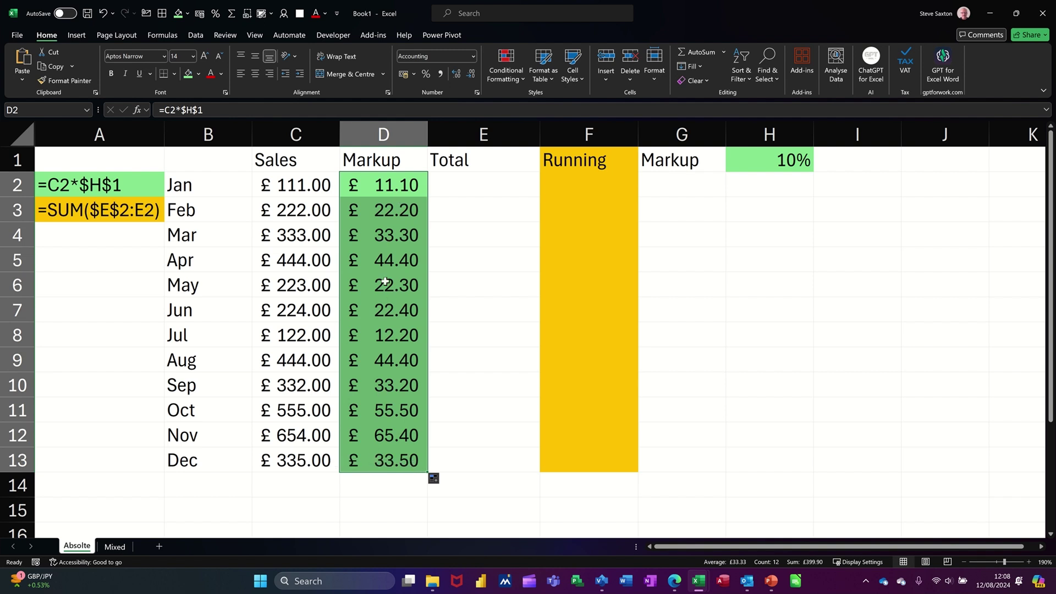
pyautogui.moveTo(380, 211); pyautogui.dragTo(390, 463)
pyautogui.press('Delete')
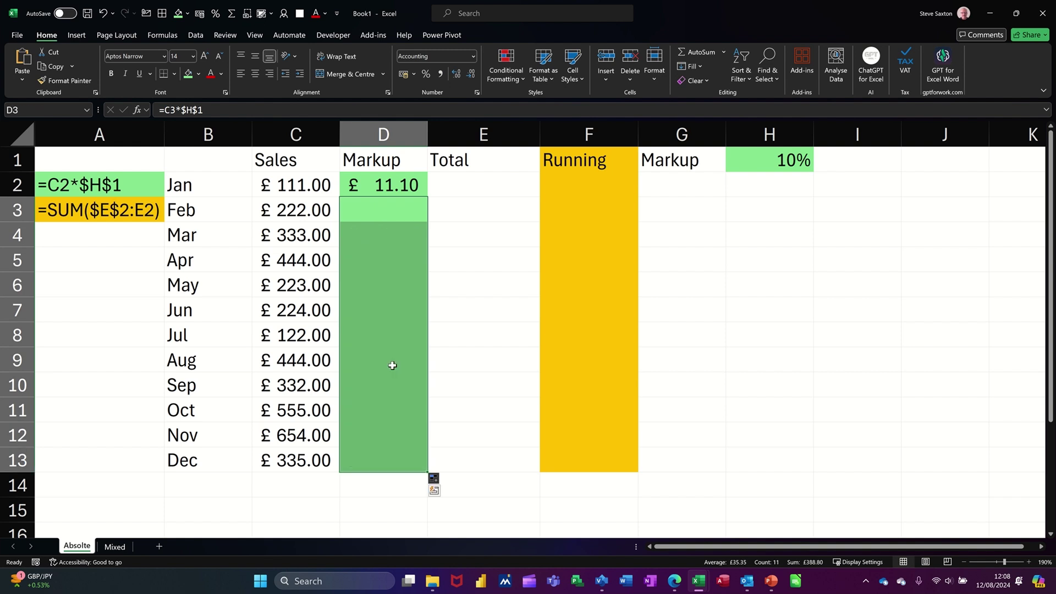
# Change the D2 formula to the row-locked =C2*H$1 and fill it down to D13.
pyautogui.click(399, 187)
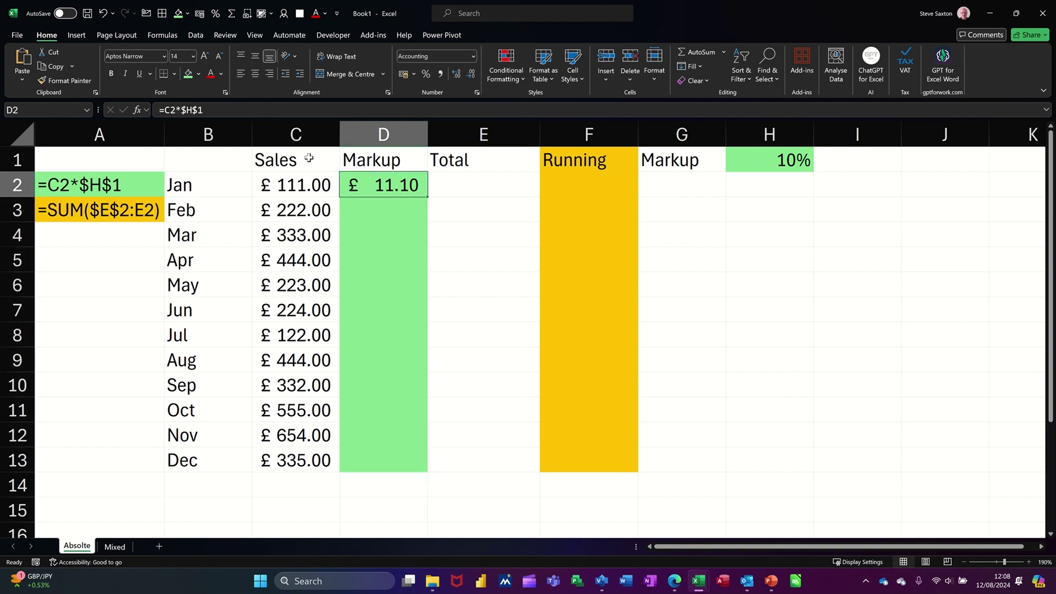
pyautogui.click(240, 110)
pyautogui.press('F4')
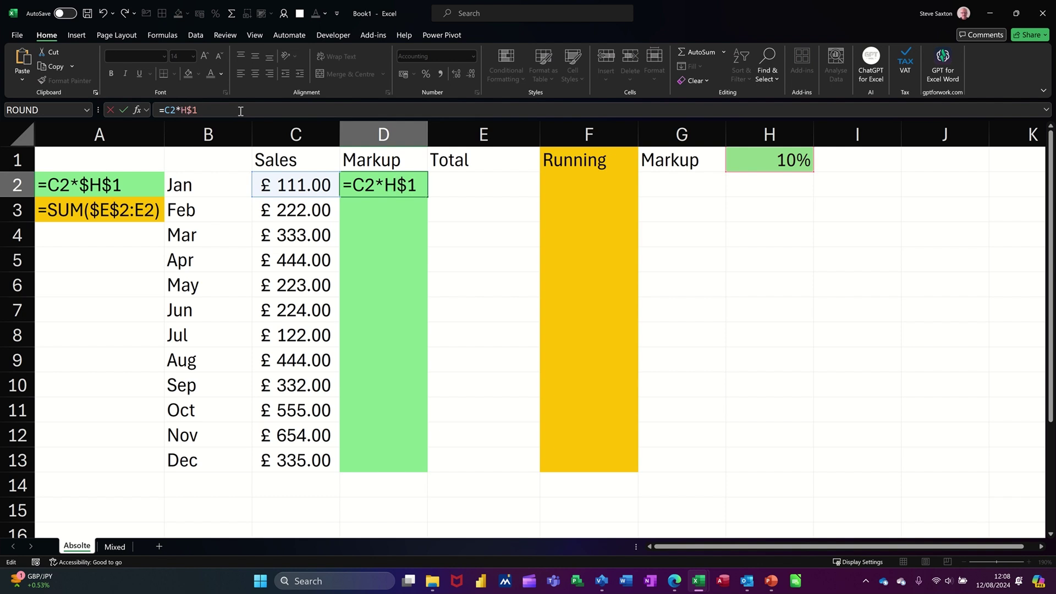
pyautogui.click(126, 110)
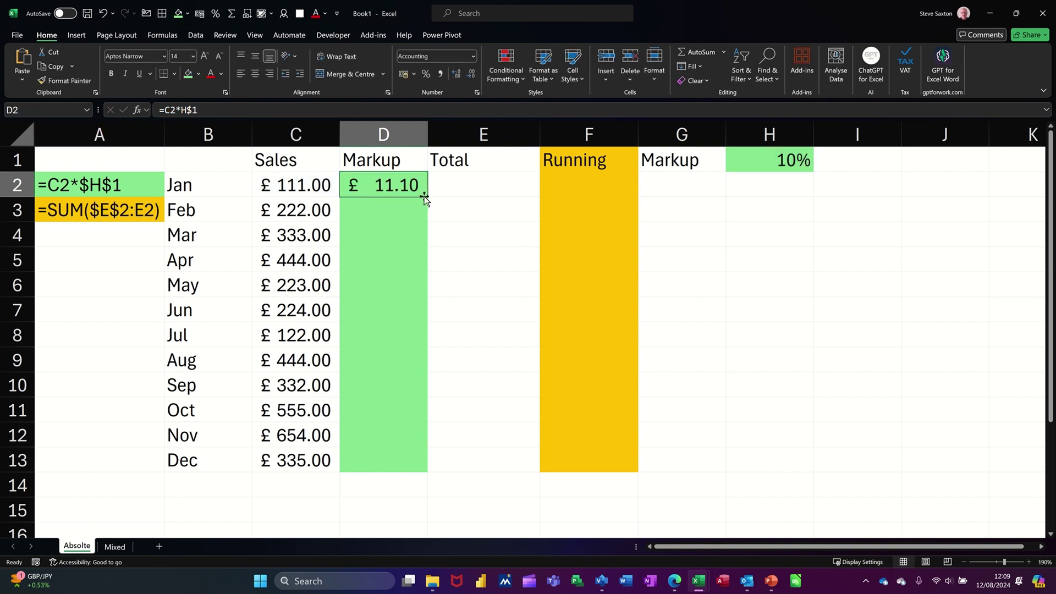
pyautogui.moveTo(422, 196); pyautogui.dragTo(408, 464)
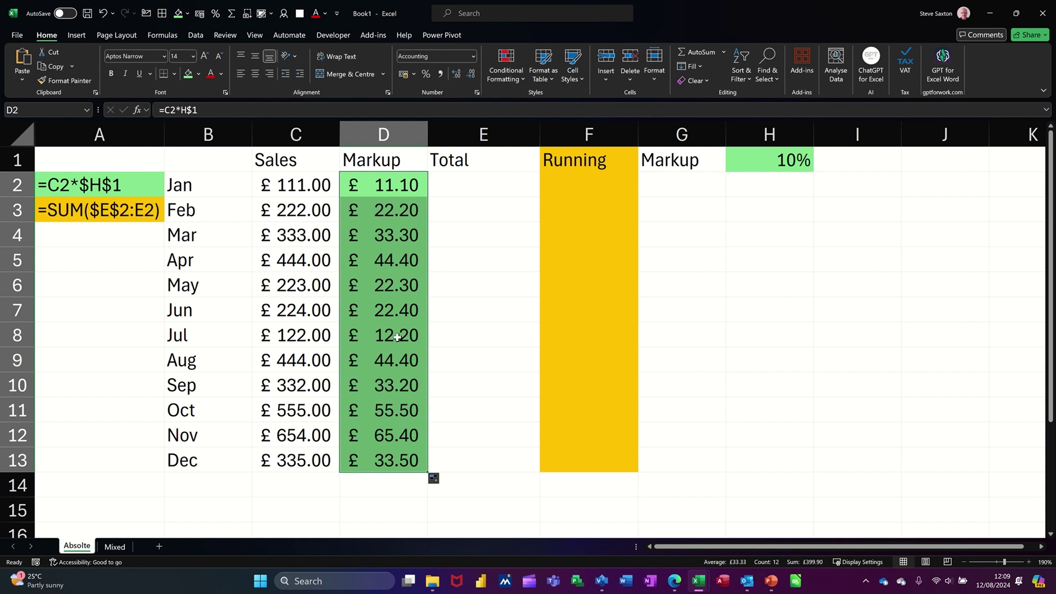
# Clear the row-locked formula copies from D3:D13.
pyautogui.moveTo(385, 209); pyautogui.dragTo(391, 462)
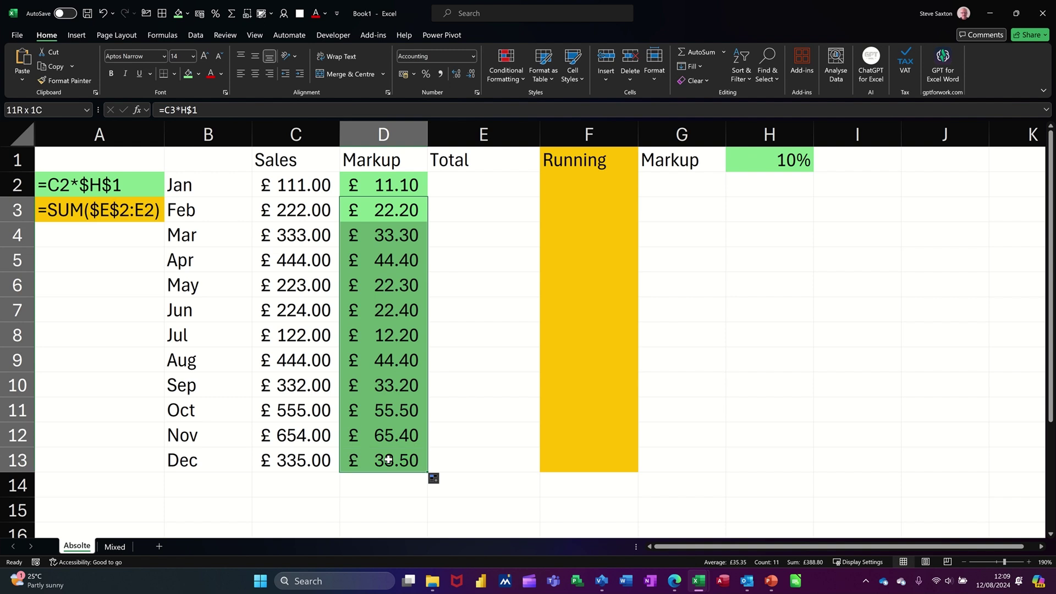
pyautogui.press('Delete')
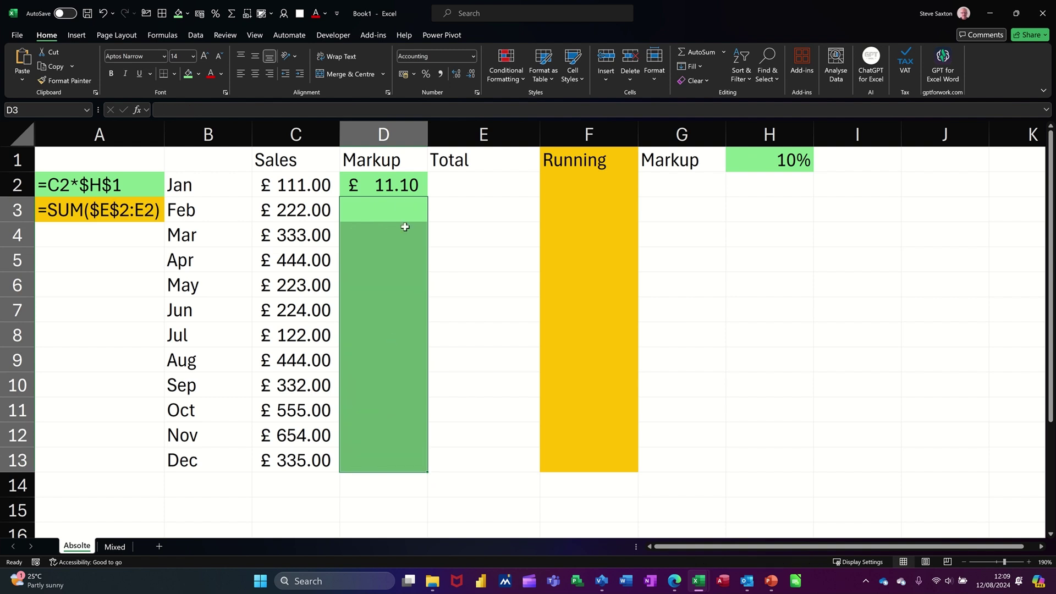
# Change the D2 formula to the column-locked =C2*$H1 and fill it down to D13.
pyautogui.click(397, 187)
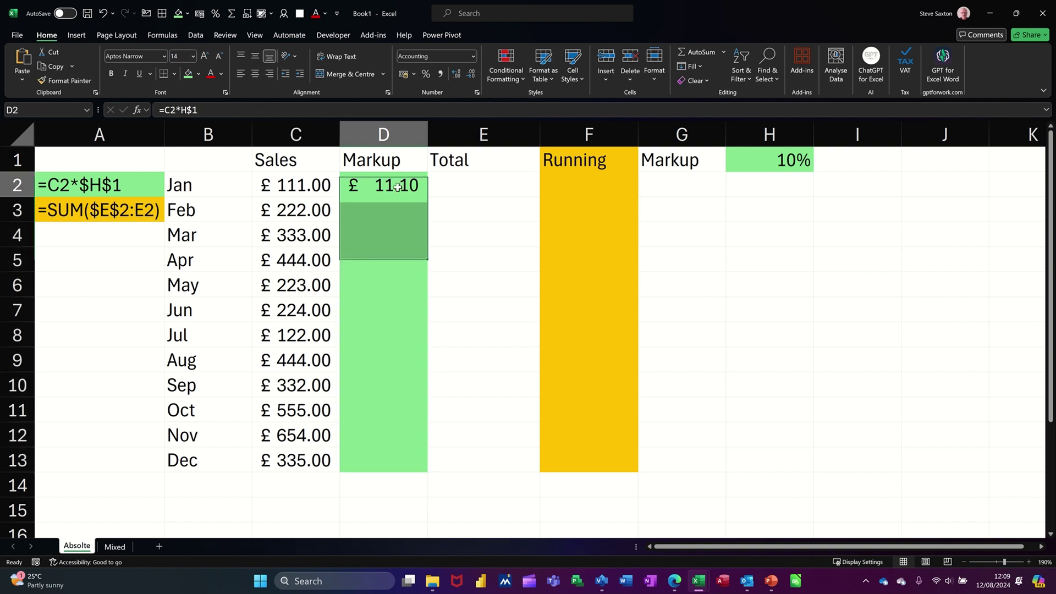
pyautogui.click(198, 112)
pyautogui.press('F4')
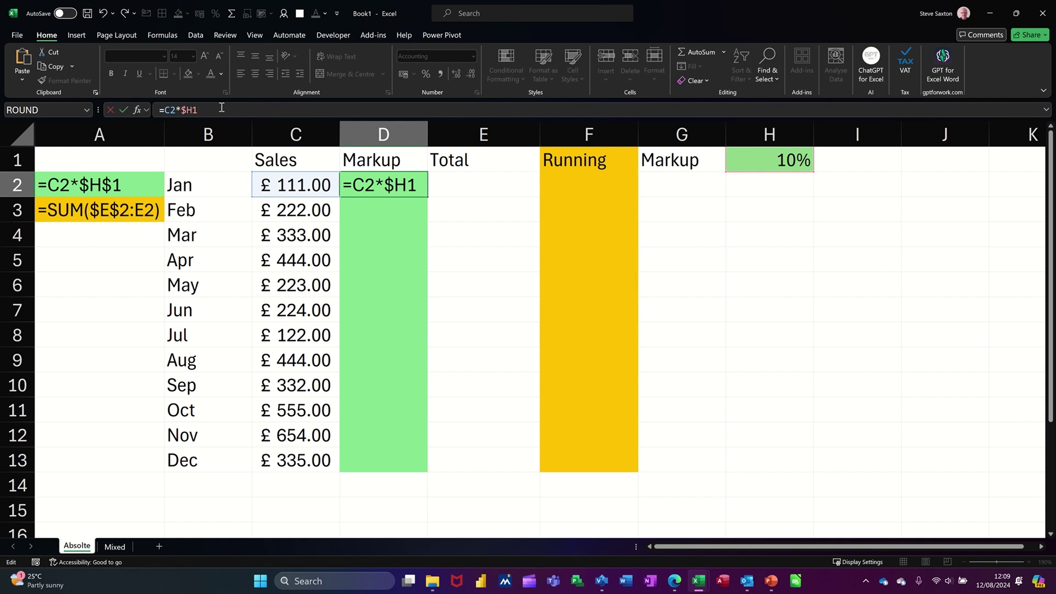
pyautogui.click(123, 110)
pyautogui.moveTo(429, 203); pyautogui.dragTo(412, 465)
# Clear the column-locked formula copies from D3:D13.
pyautogui.moveTo(387, 212); pyautogui.dragTo(388, 459)
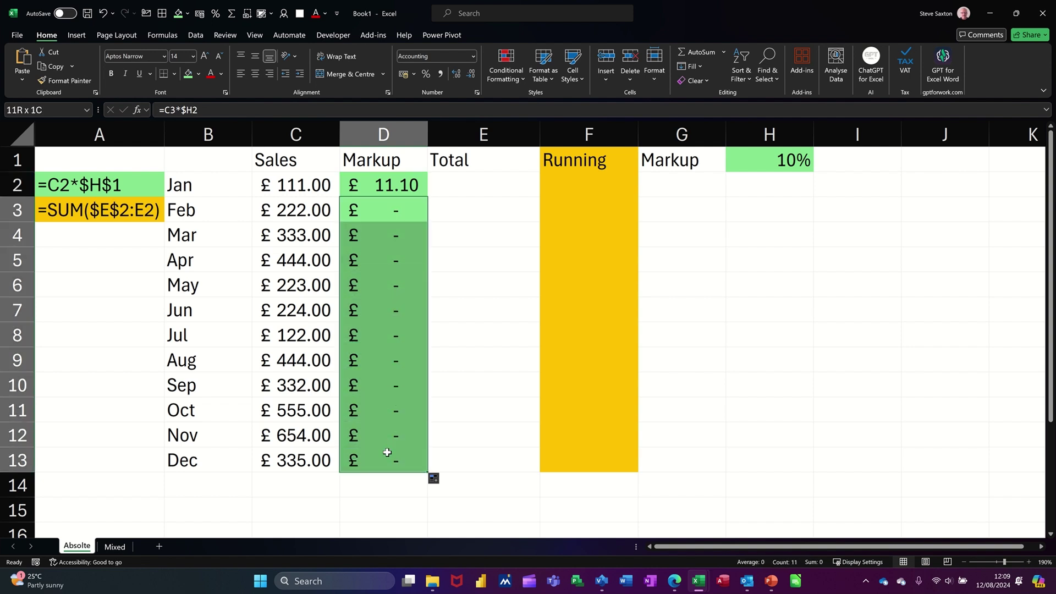
pyautogui.press('Delete')
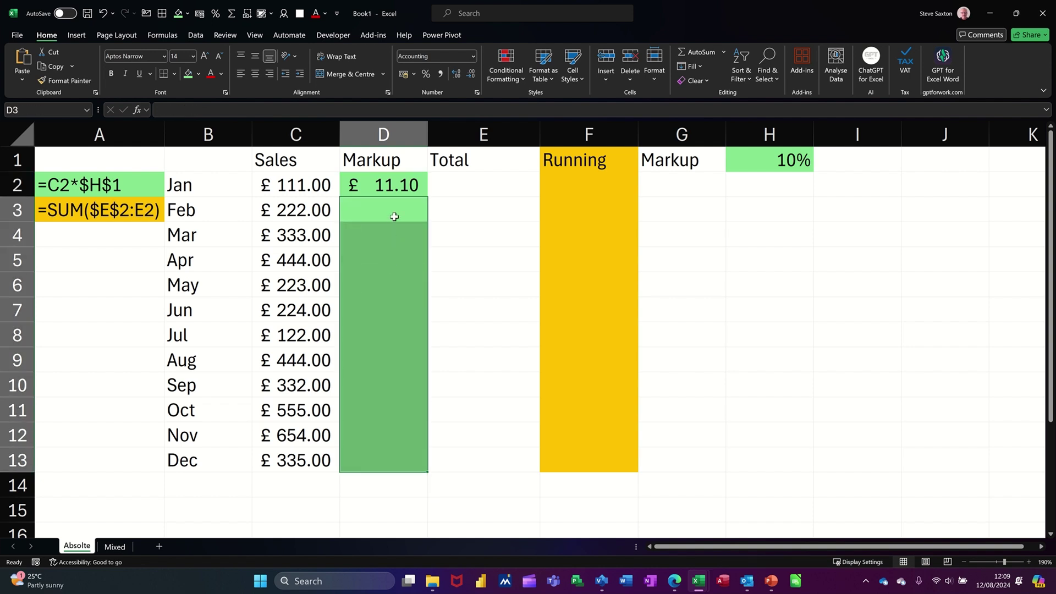
# Make the H1 reference in D2 fully absolute again so the formula reads =C2*$H$1.
pyautogui.click(402, 193)
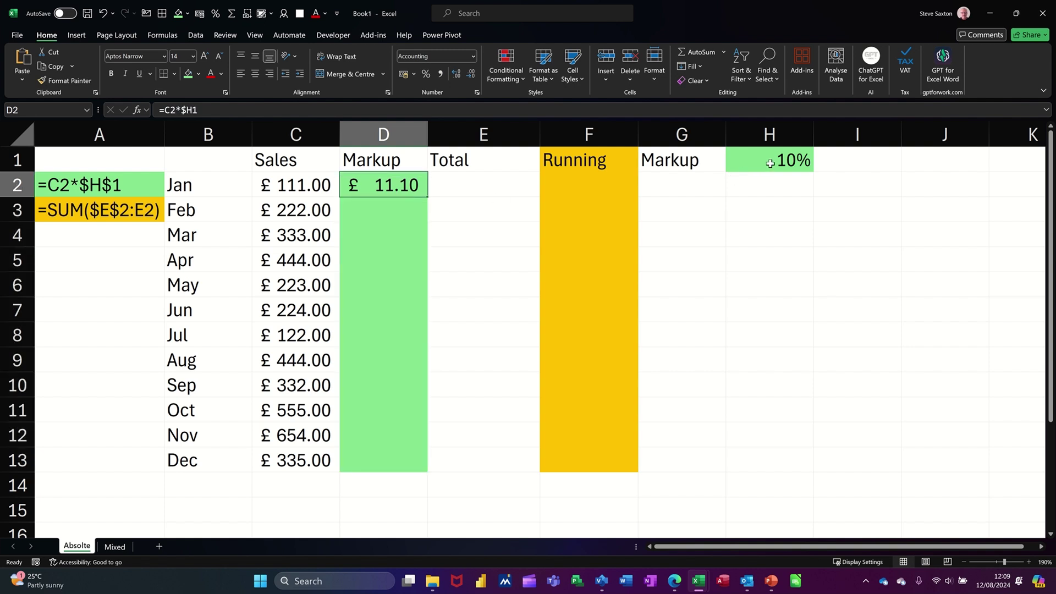
pyautogui.click(220, 108)
pyautogui.press('F4')
pyautogui.press('F4')
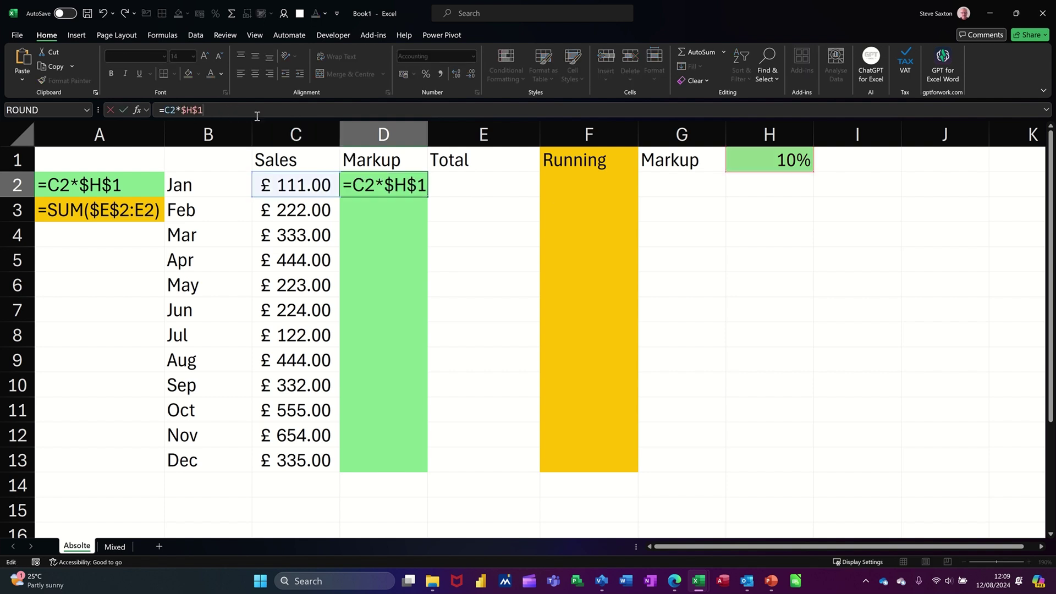
pyautogui.click(122, 111)
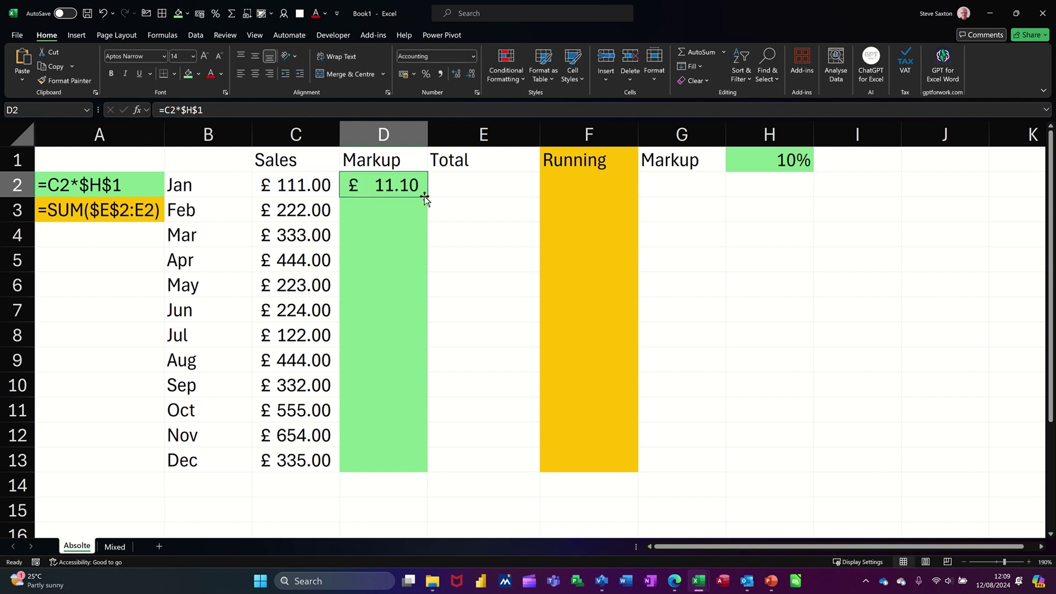
# Fill the D2 markup formula down to D13, and enter =SUM(C2:D2) in E2 and fill it down to E13.
pyautogui.moveTo(427, 197); pyautogui.dragTo(417, 470)
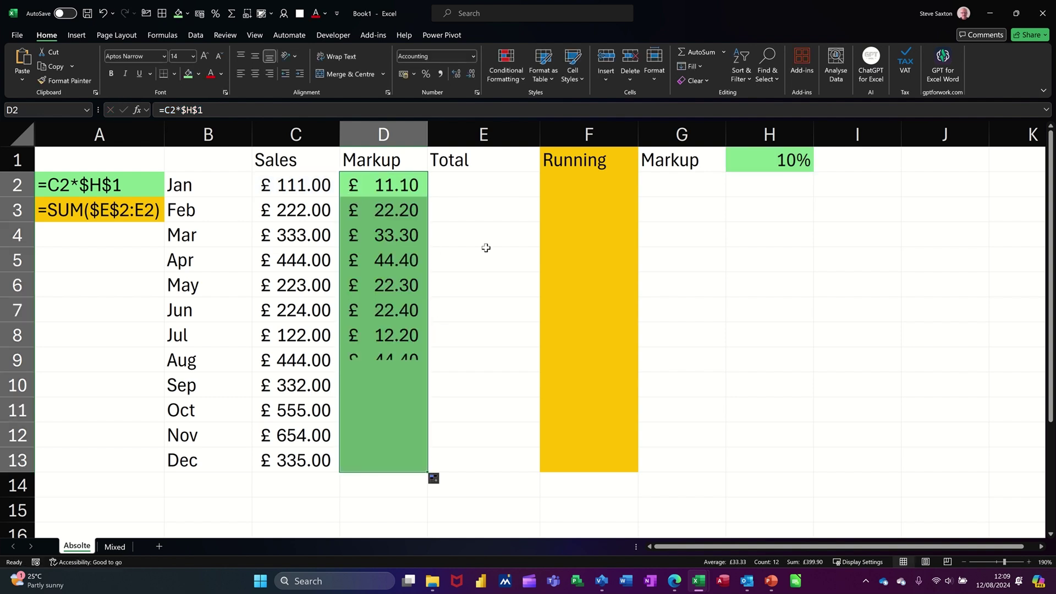
pyautogui.click(476, 184)
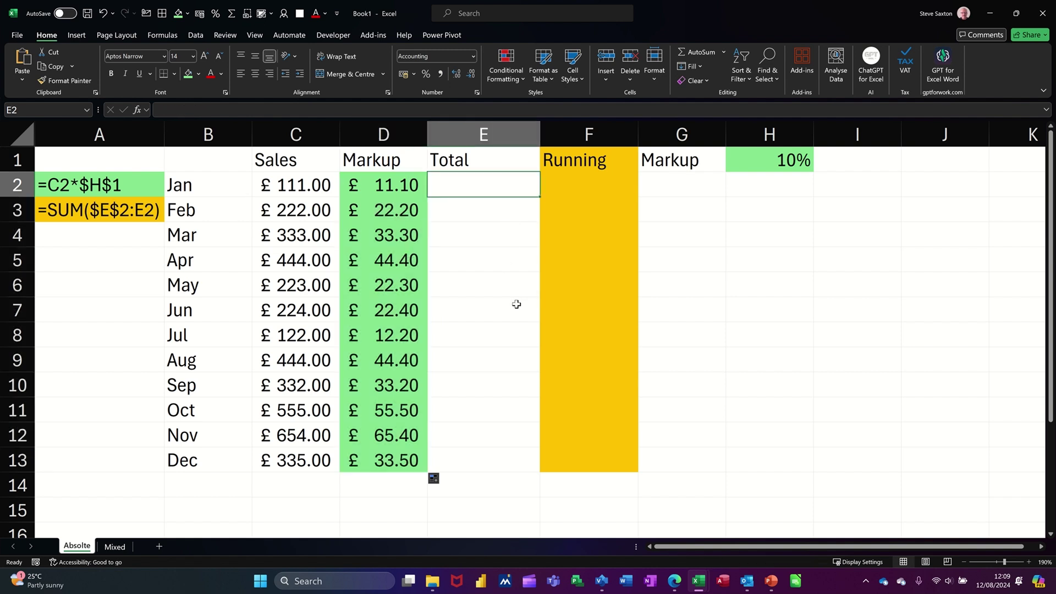
pyautogui.hotkey('alt', '=')
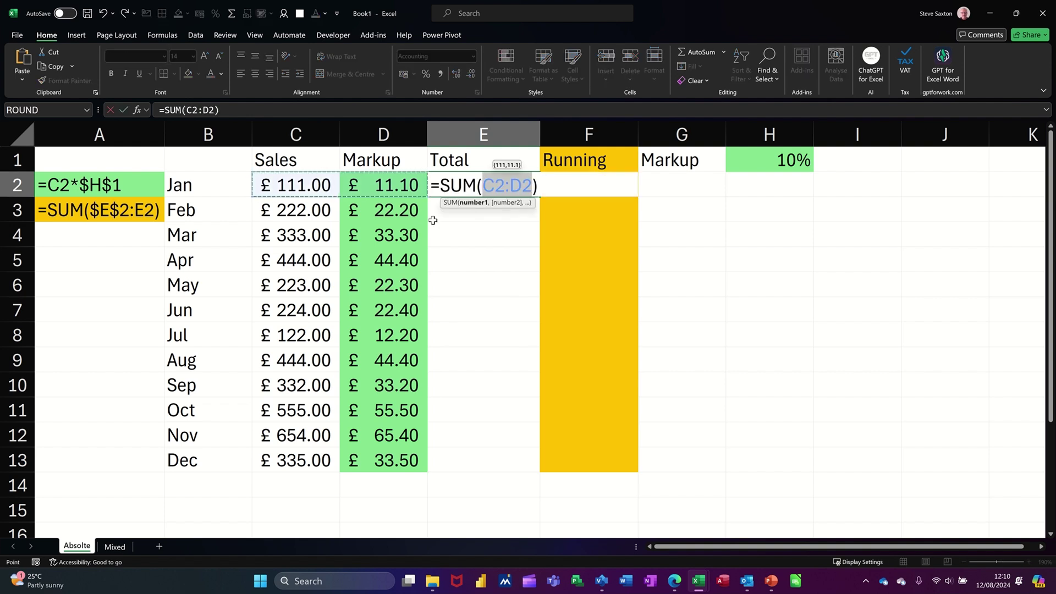
pyautogui.click(127, 110)
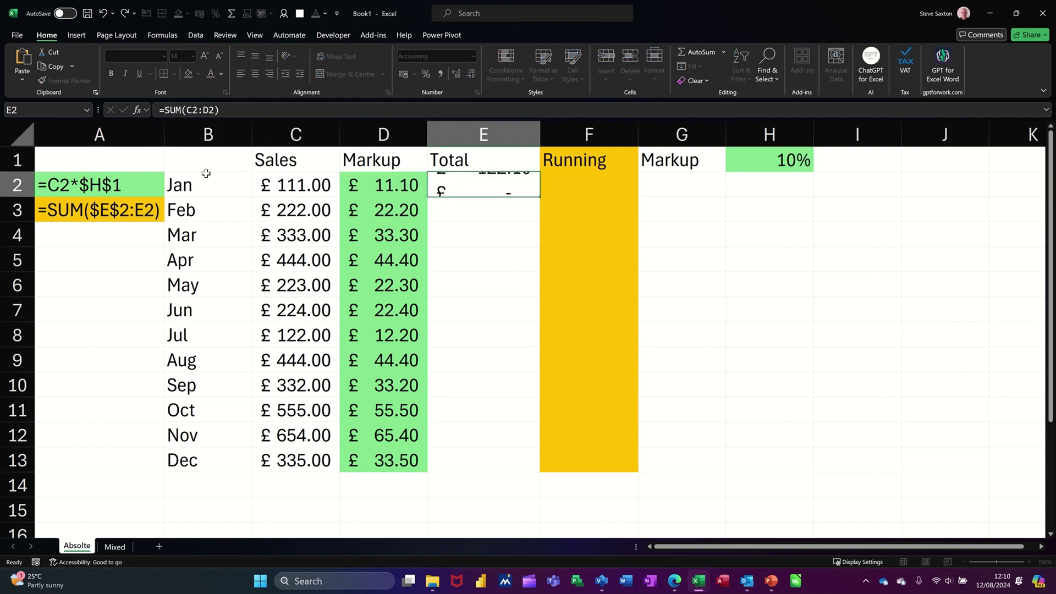
pyautogui.doubleClick(539, 196)
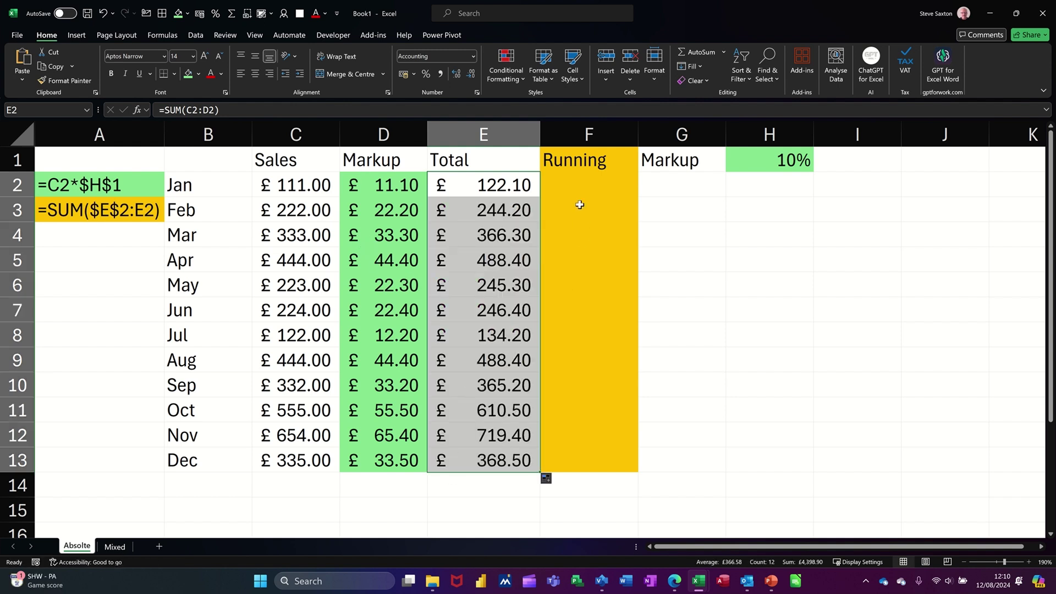
# Enter the running-total formula =SUM($E$2:E2) in F2, with only the first E2 reference made absolute.
pyautogui.click(585, 186)
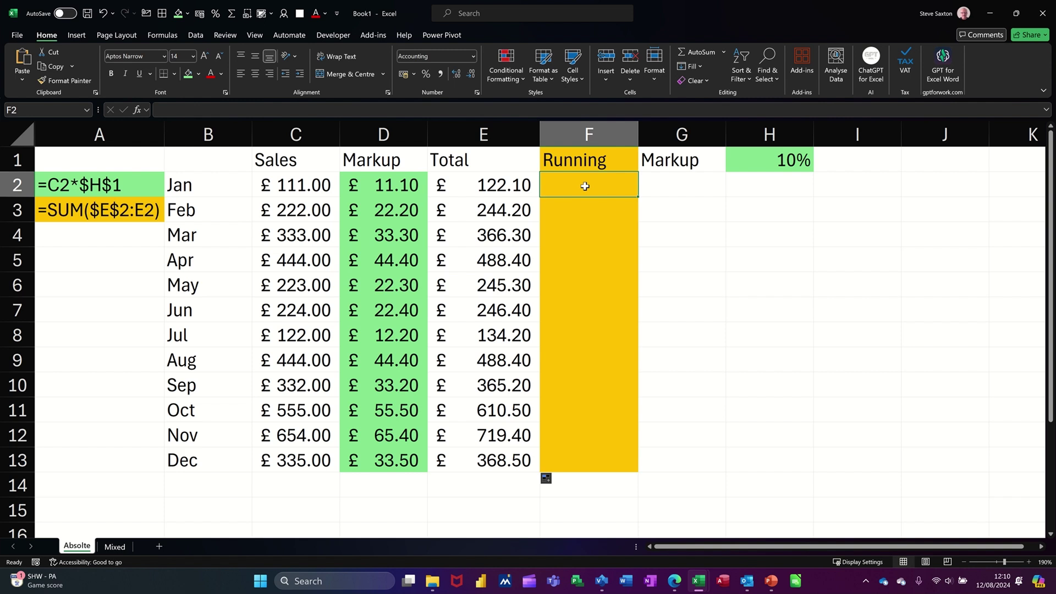
pyautogui.write('=SUM(')
pyautogui.click(481, 186)
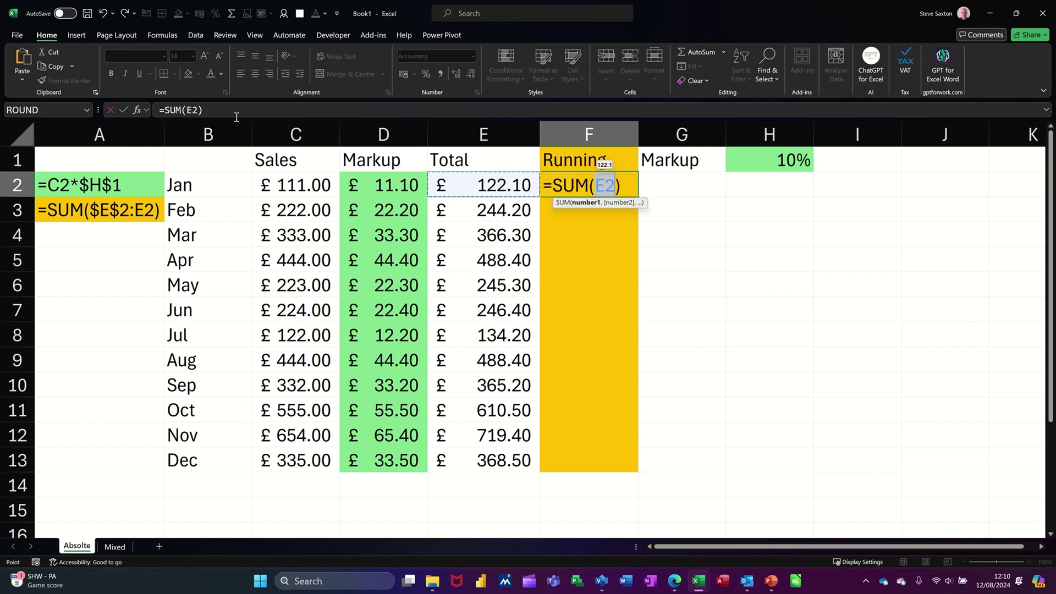
pyautogui.click(202, 110)
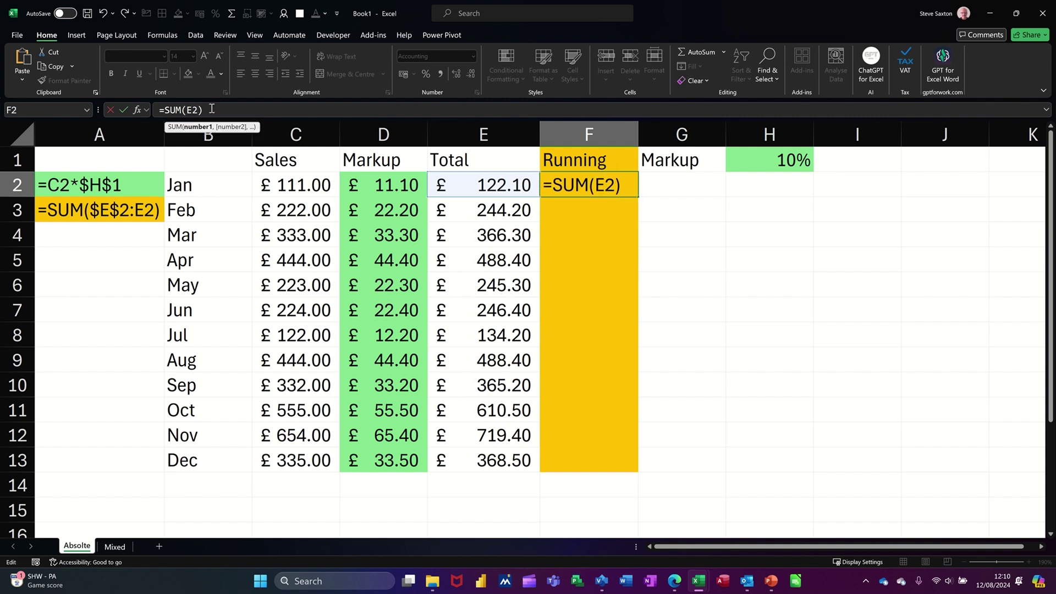
pyautogui.press('F4')
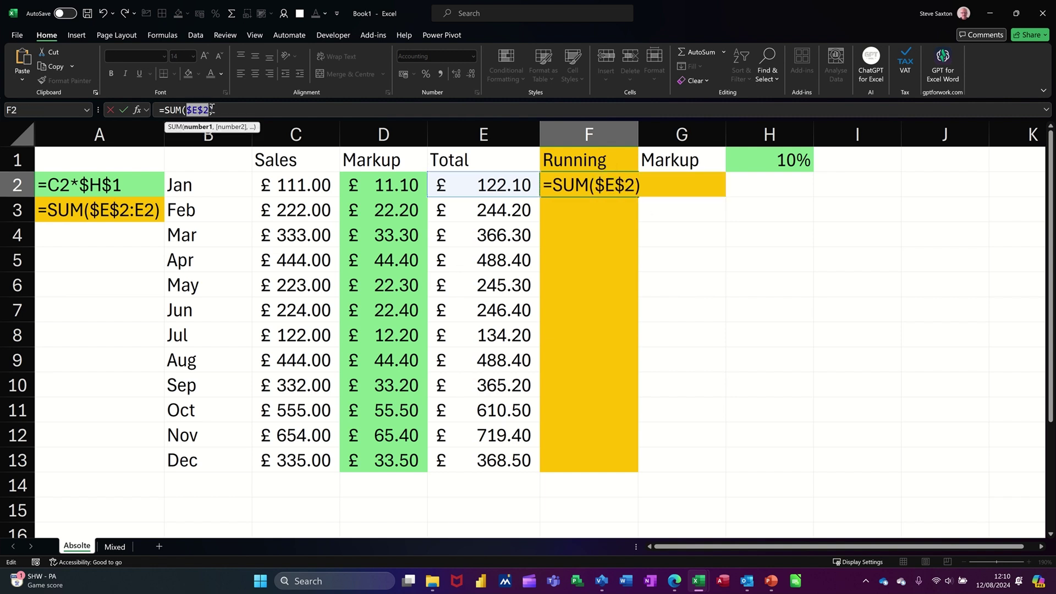
pyautogui.write(':')
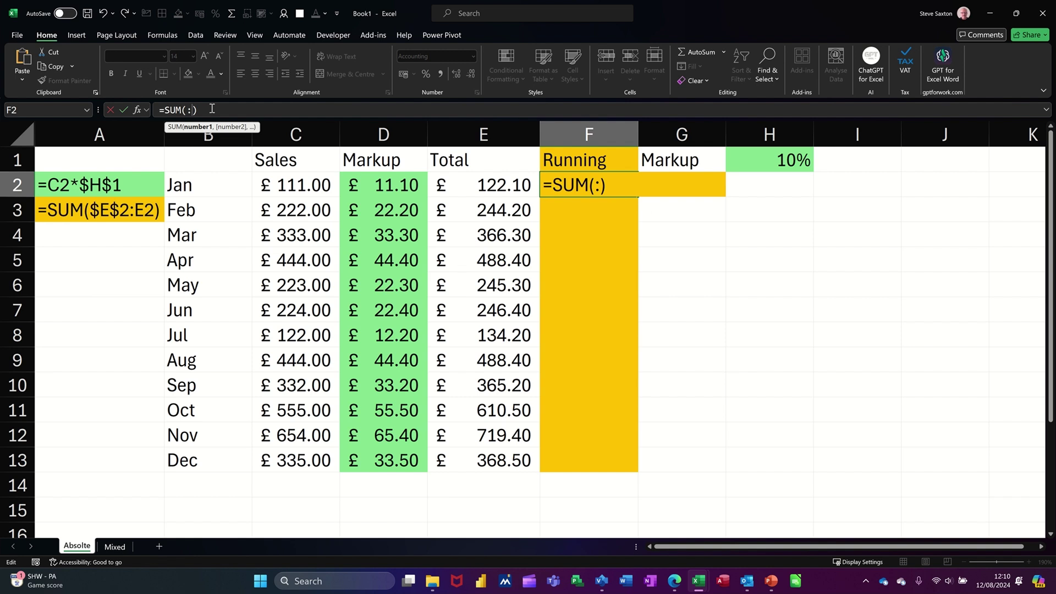
pyautogui.write('e2')
pyautogui.write('e2')
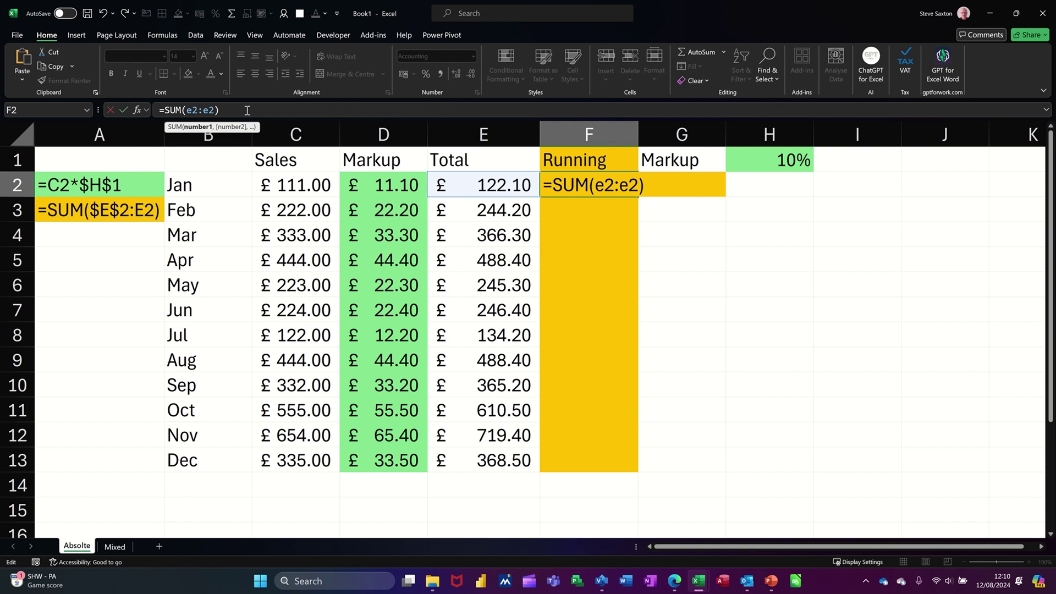
pyautogui.press('F4')
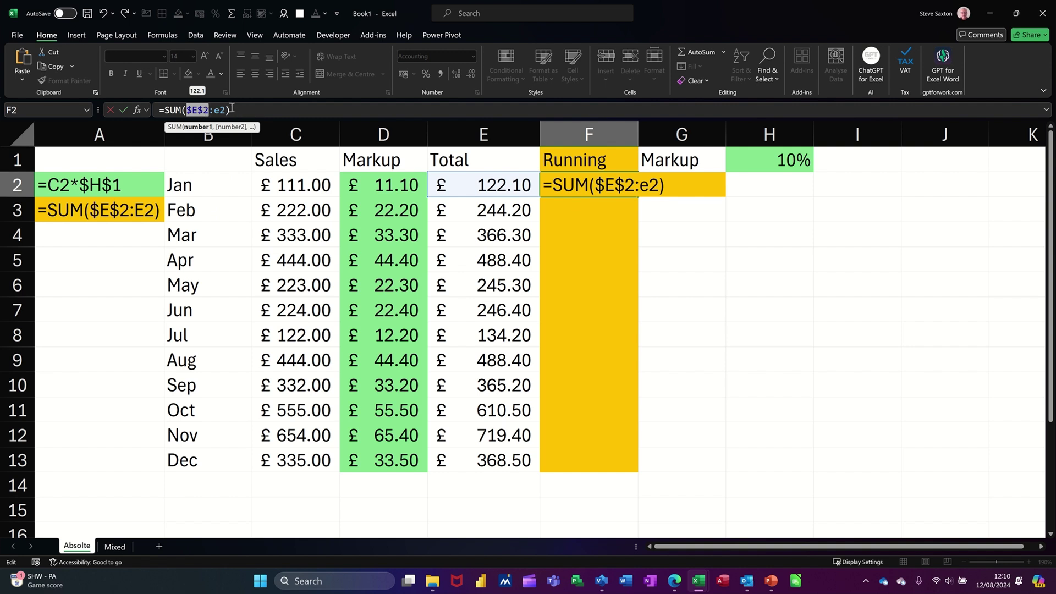
pyautogui.click(124, 110)
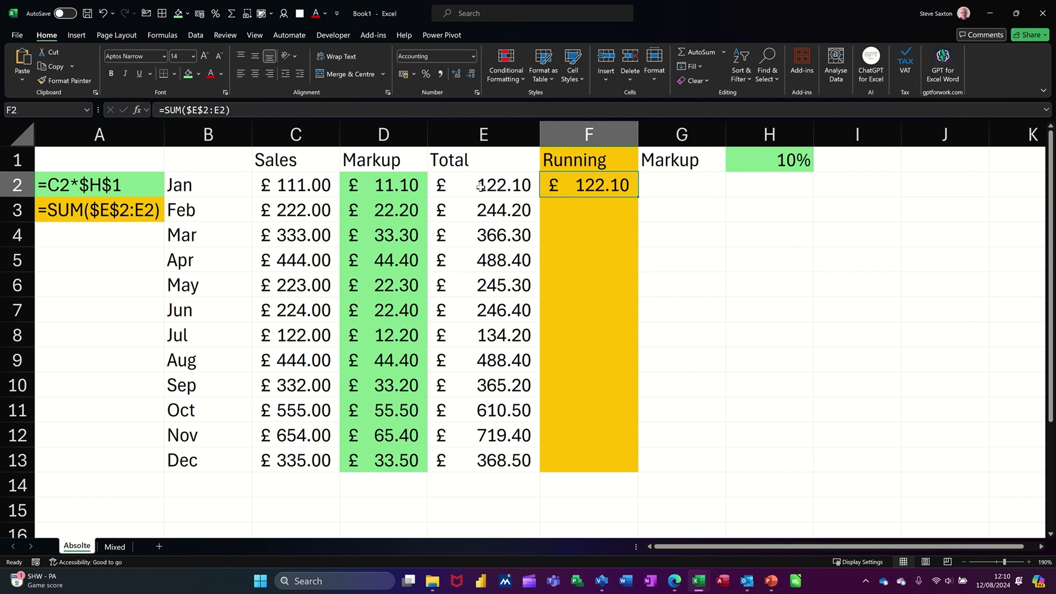
# Fill the running-total formula from F2 down to F13, checking the F3 copy against the sum of E2:E3.
pyautogui.moveTo(640, 196); pyautogui.dragTo(639, 216)
pyautogui.moveTo(501, 188); pyautogui.dragTo(501, 201)
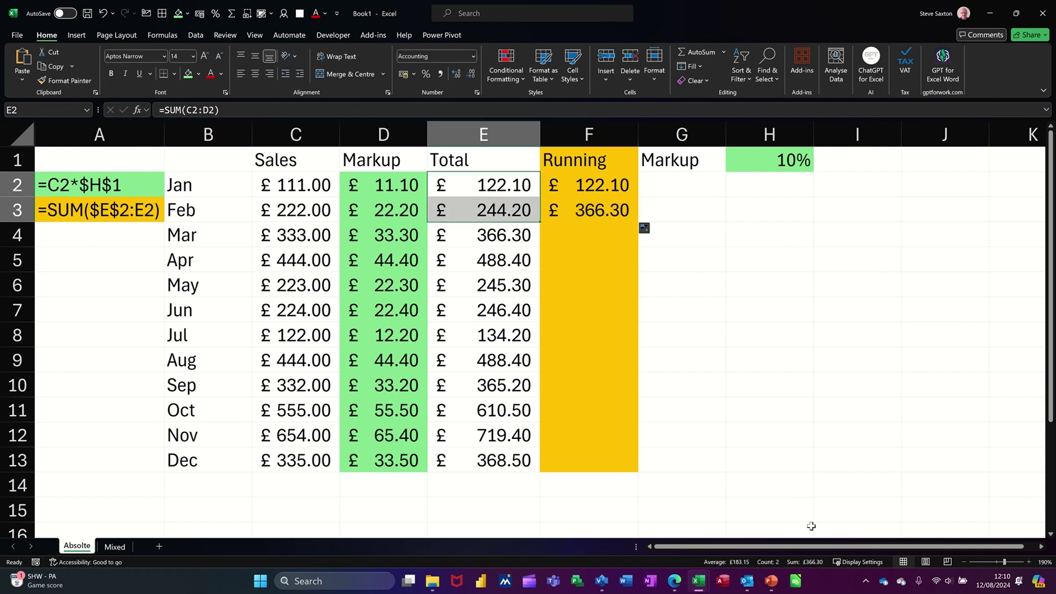
pyautogui.click(594, 211)
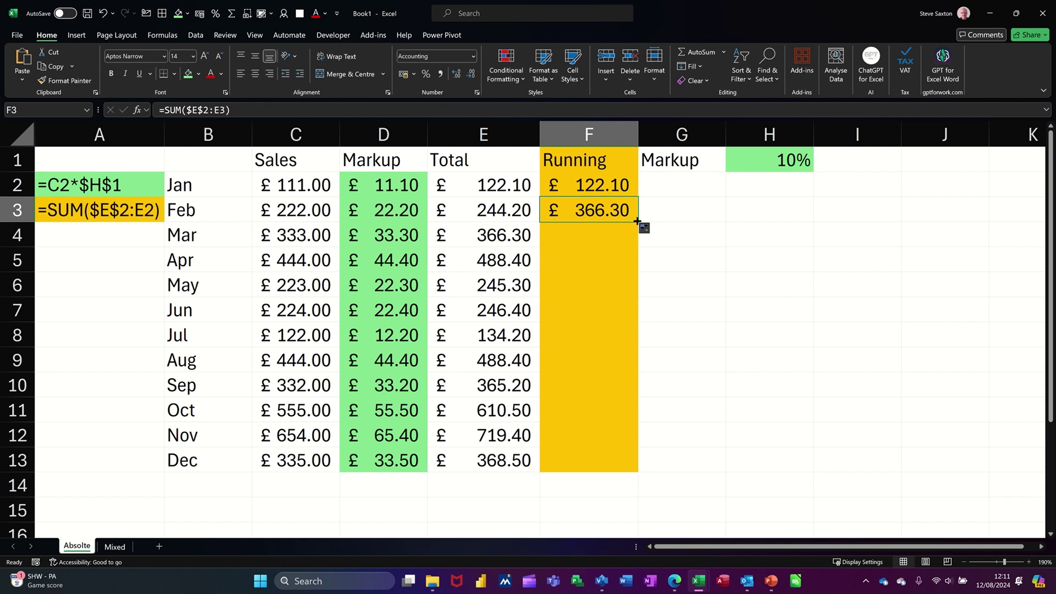
pyautogui.moveTo(637, 222); pyautogui.dragTo(608, 245)
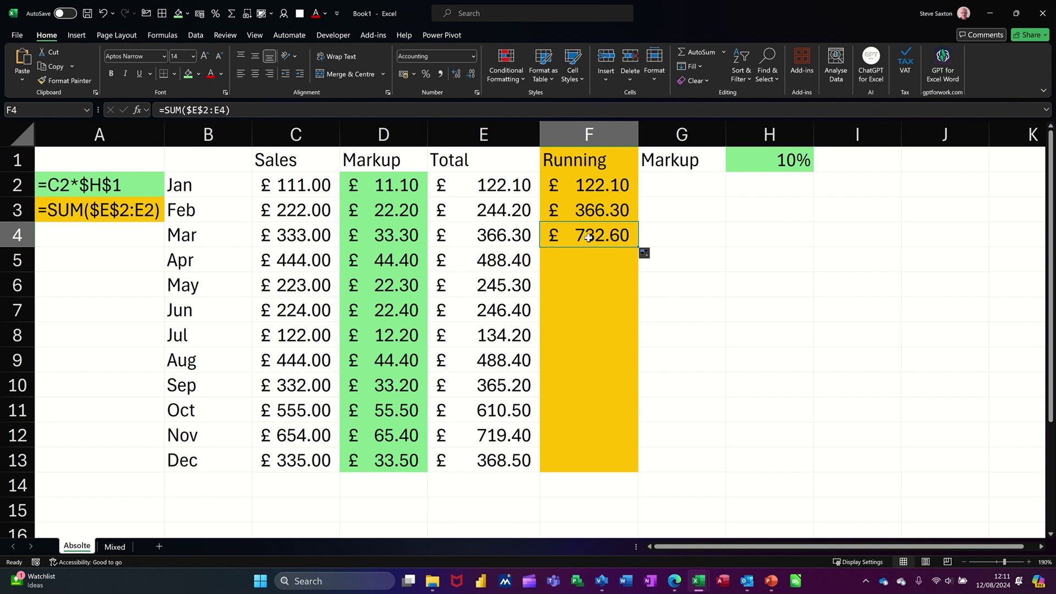
pyautogui.doubleClick(637, 247)
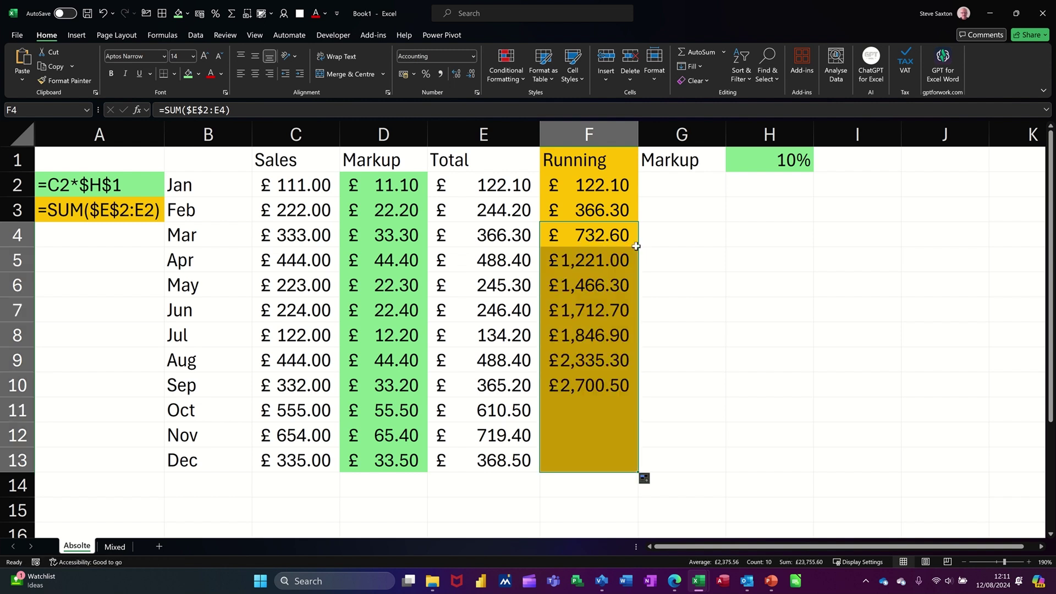
pyautogui.click(598, 465)
# Total the Total column in E14 with =SUM(E2:E13), and select D2 to review its markup formula.
pyautogui.click(495, 483)
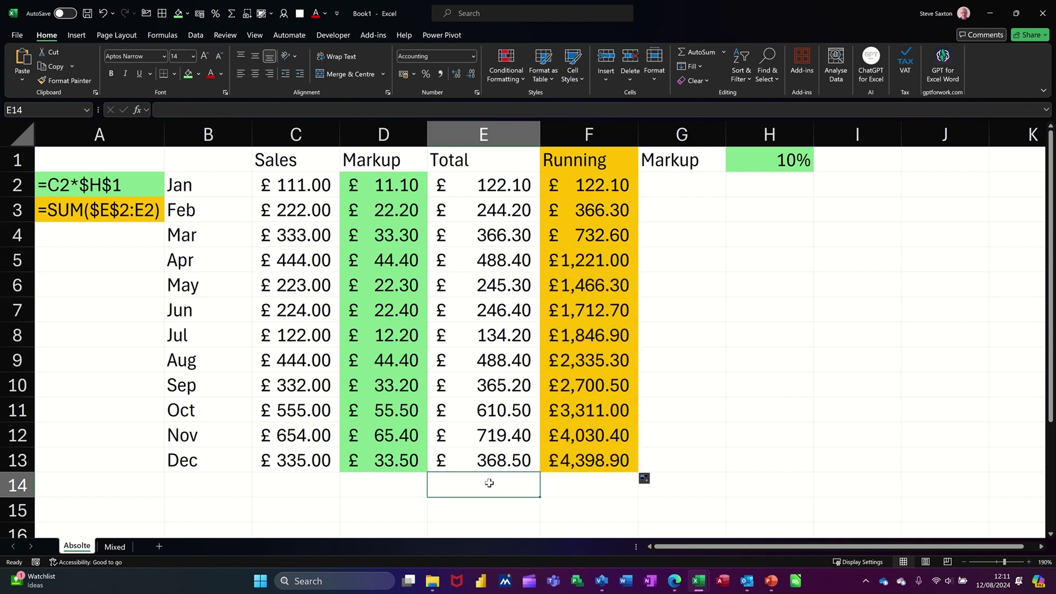
pyautogui.hotkey('alt', '=')
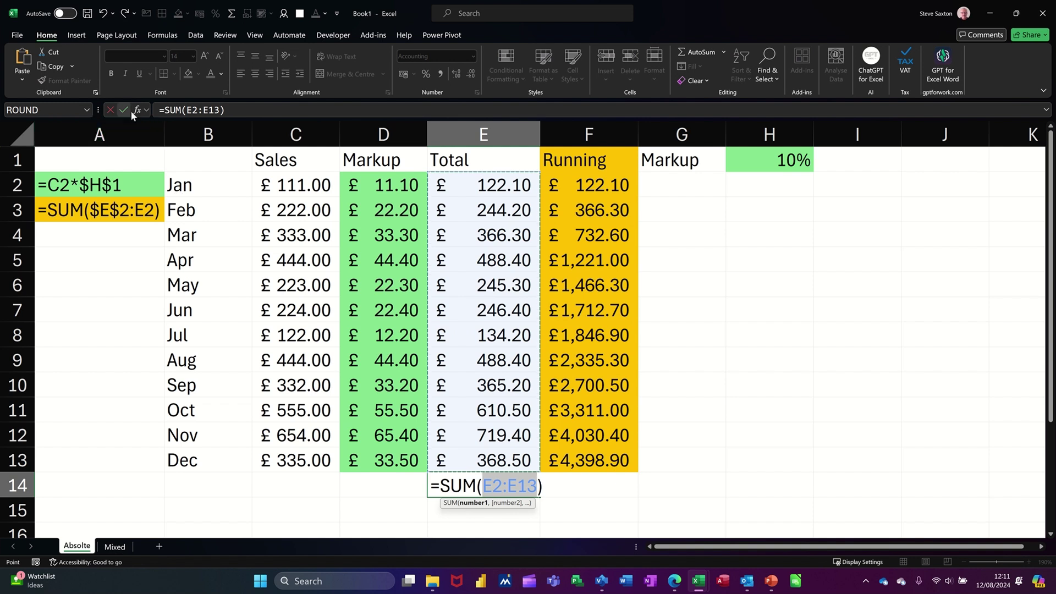
pyautogui.click(125, 110)
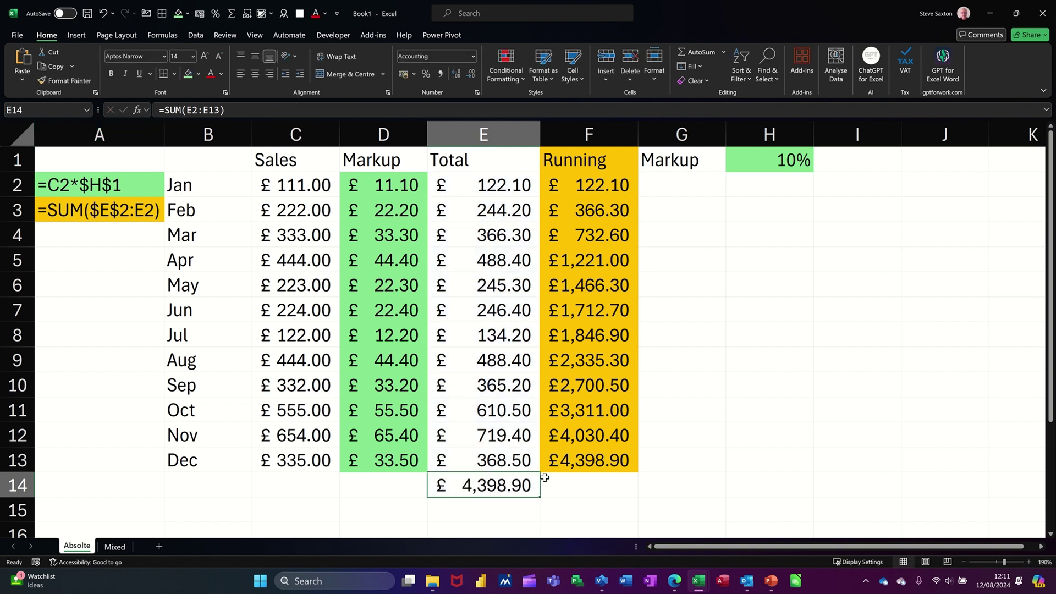
pyautogui.click(374, 185)
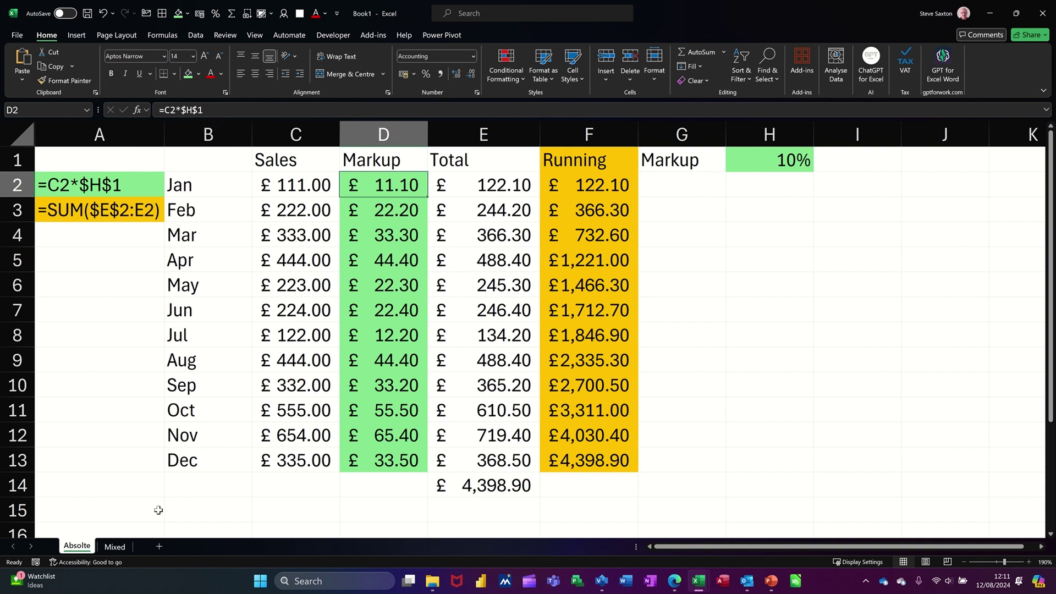
# Switch to the Mixed sheet and enter the relative formula =B2*C1 in C2 of the multiplication grid.
pyautogui.click(113, 547)
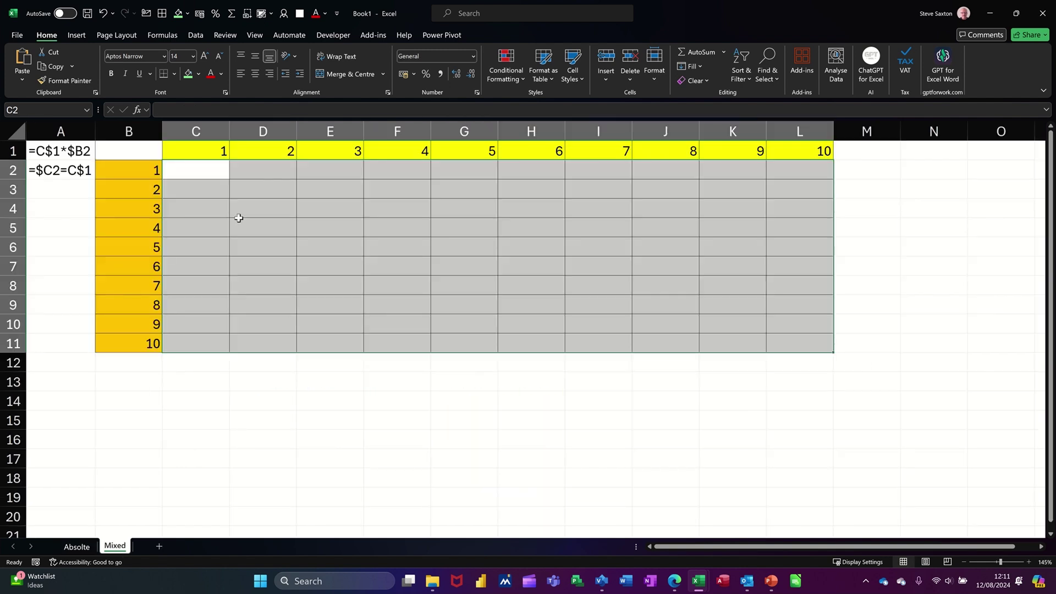
pyautogui.click(196, 173)
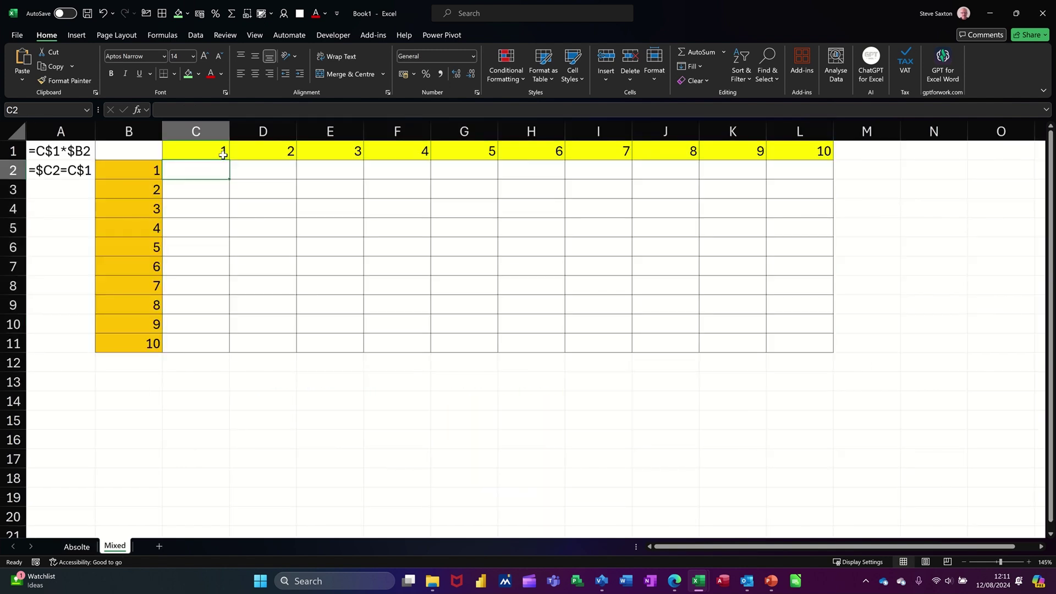
pyautogui.click(136, 166)
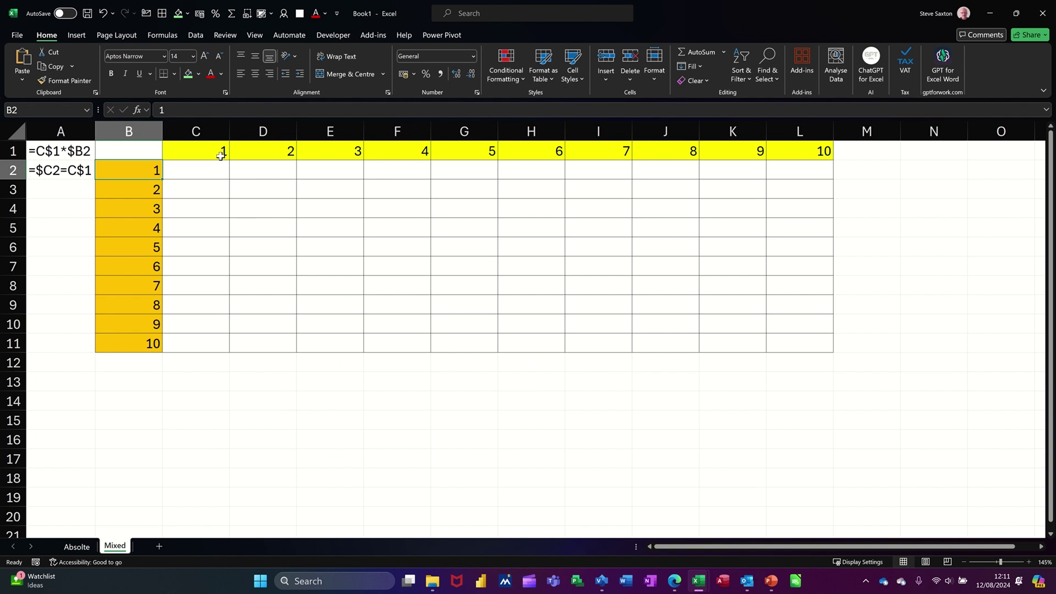
pyautogui.click(187, 171)
pyautogui.click(146, 189)
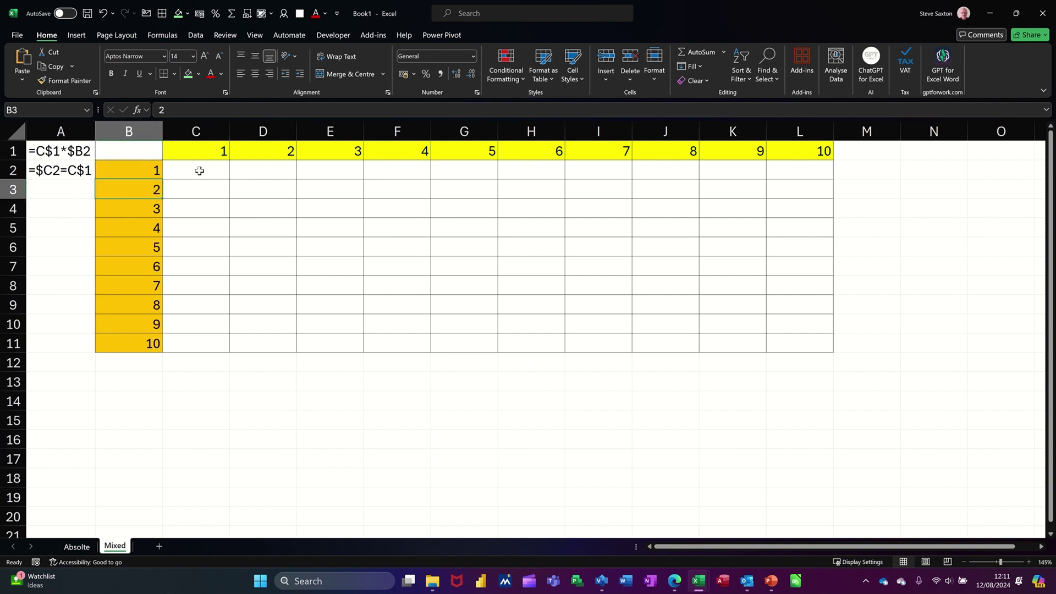
pyautogui.click(208, 170)
pyautogui.write('=')
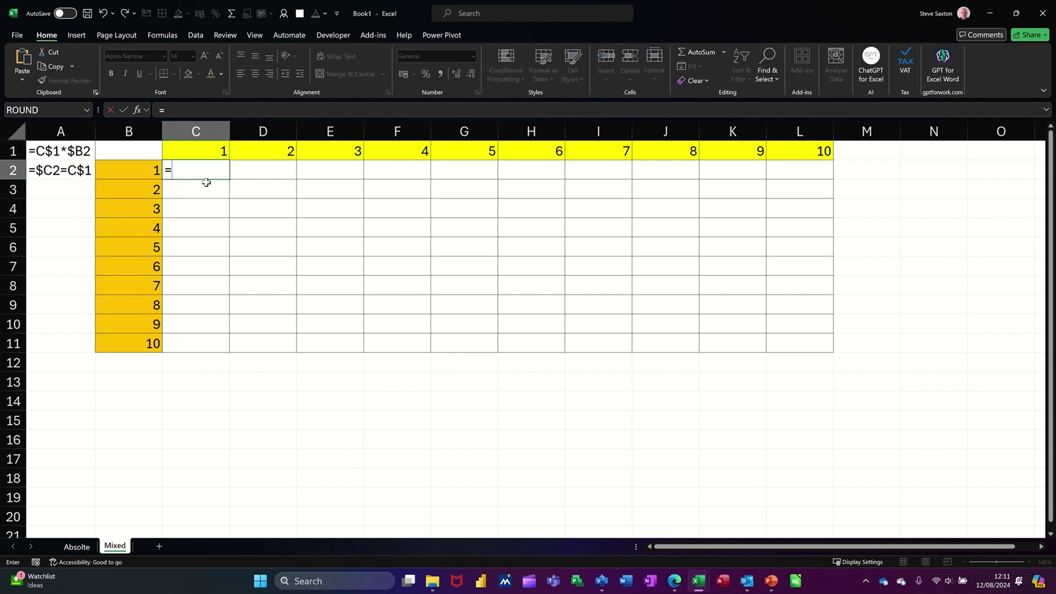
pyautogui.click(144, 170)
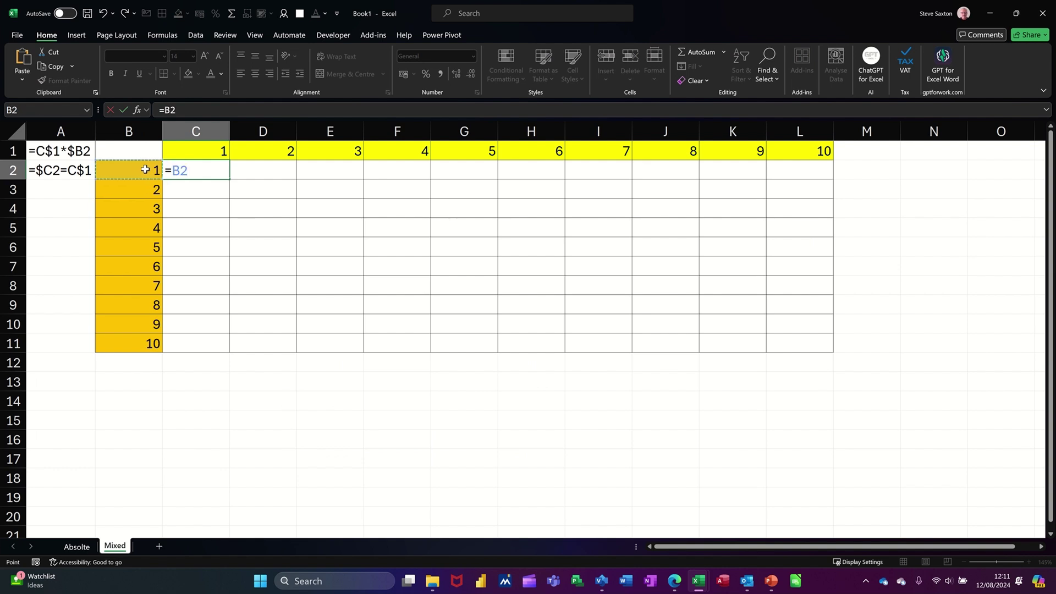
pyautogui.write('*')
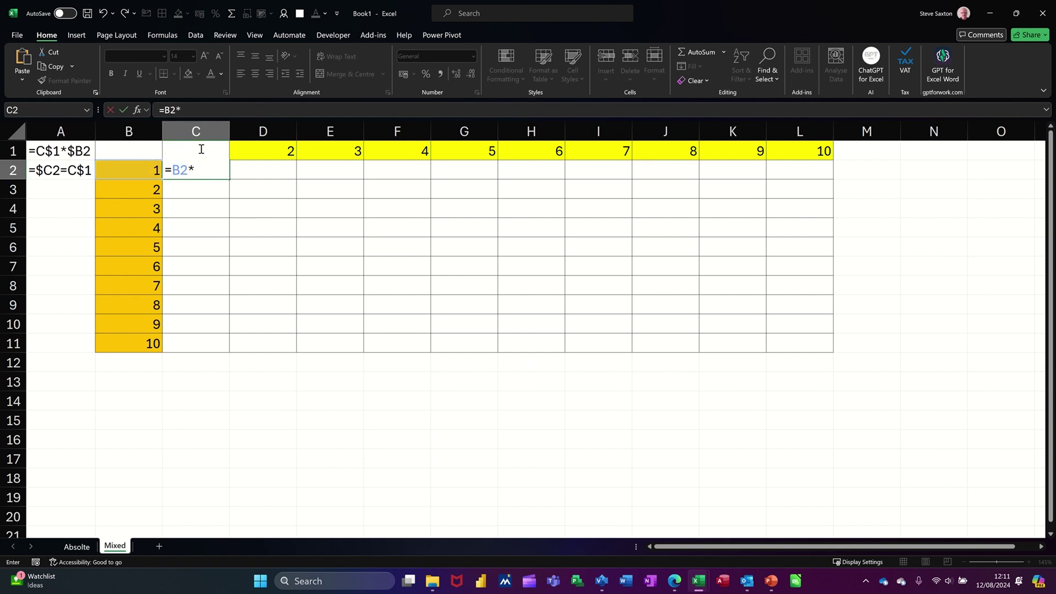
pyautogui.write('c1')
pyautogui.click(126, 110)
# Try copying the relative formula from C2 across to E2 and inspect the copied references in D2 and E2.
pyautogui.click(200, 177)
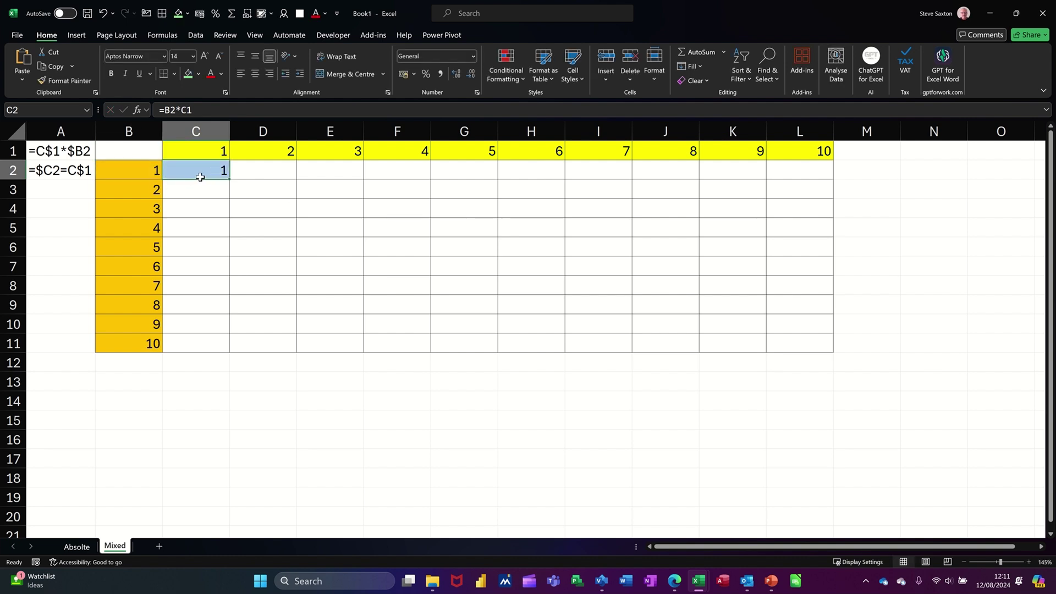
pyautogui.moveTo(230, 180); pyautogui.dragTo(259, 184)
pyautogui.click(257, 171)
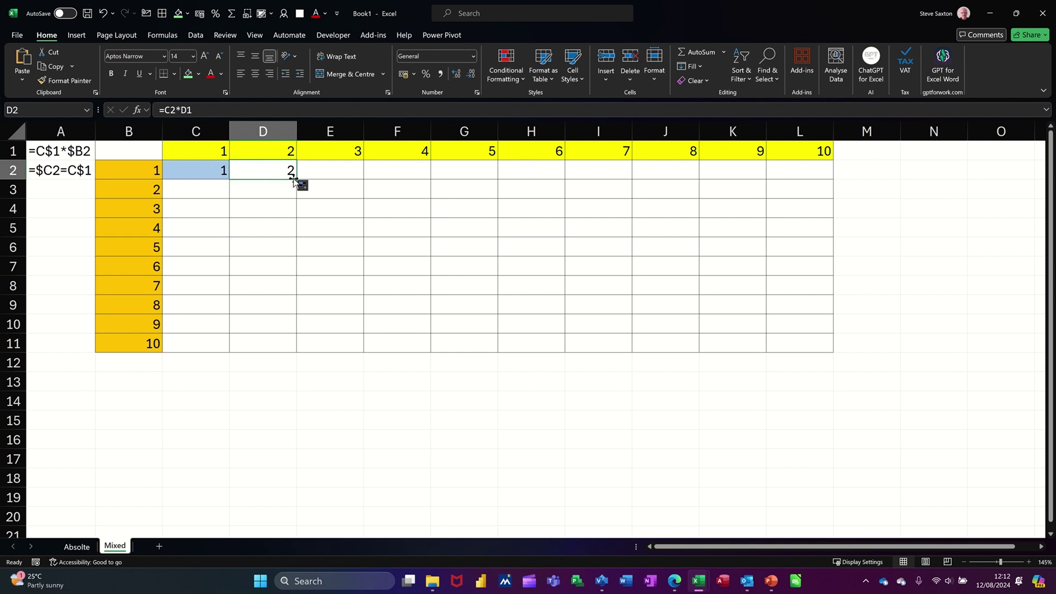
pyautogui.moveTo(295, 180); pyautogui.dragTo(360, 172)
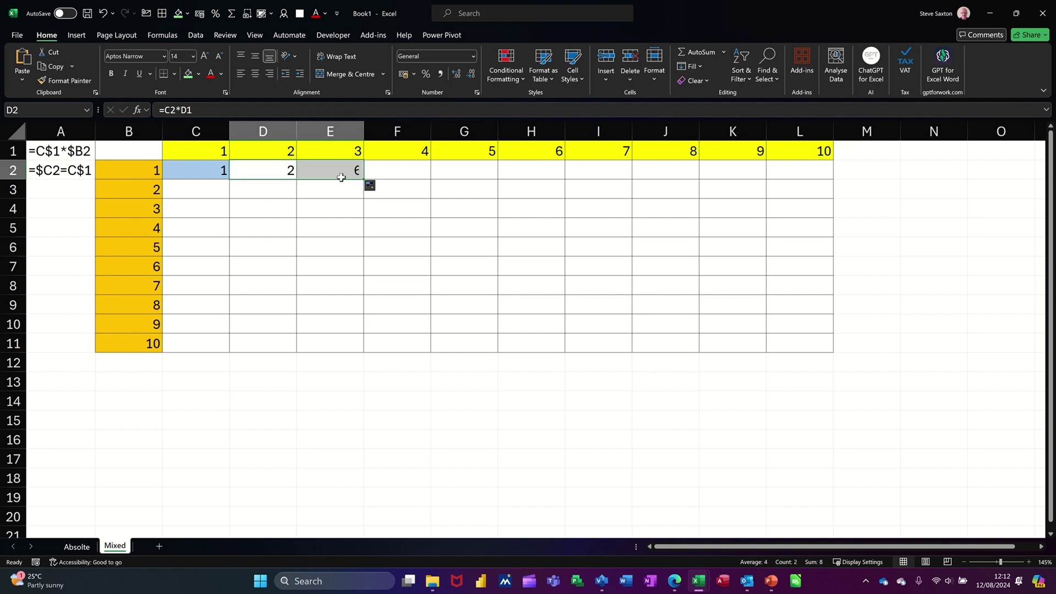
pyautogui.click(342, 175)
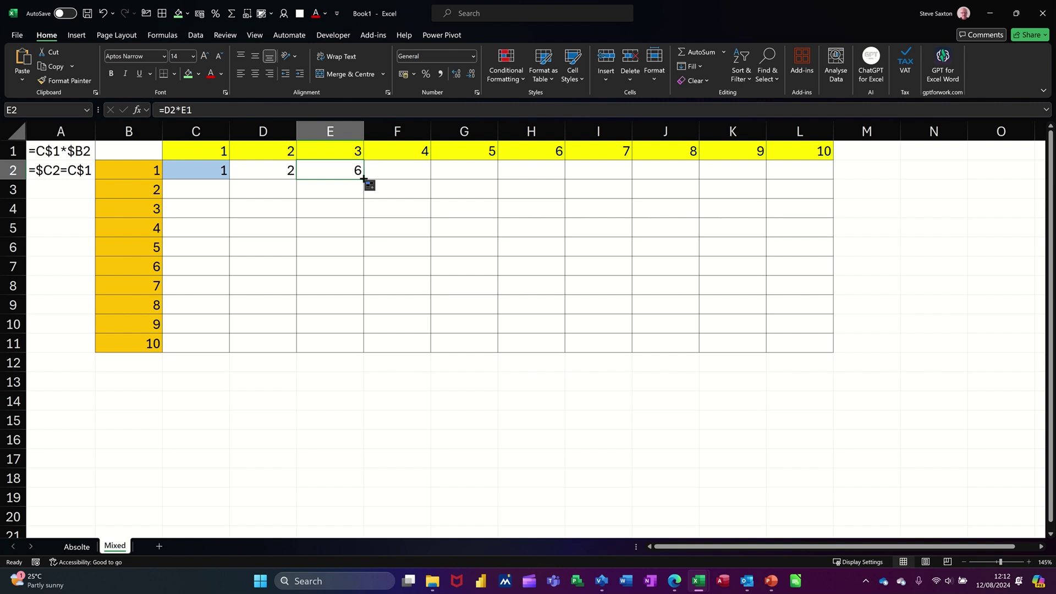
# Clear the relative formula copies from D2:E2.
pyautogui.moveTo(281, 171); pyautogui.dragTo(330, 172)
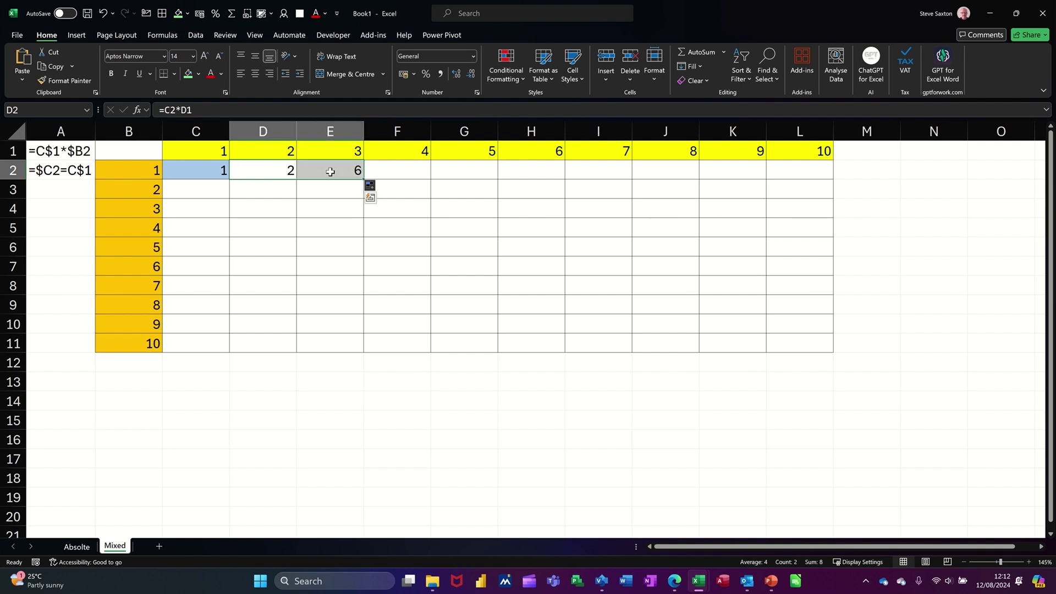
pyautogui.press('Delete')
# Change the formula in C2 to use mixed references, =$B2*C$1.
pyautogui.click(210, 173)
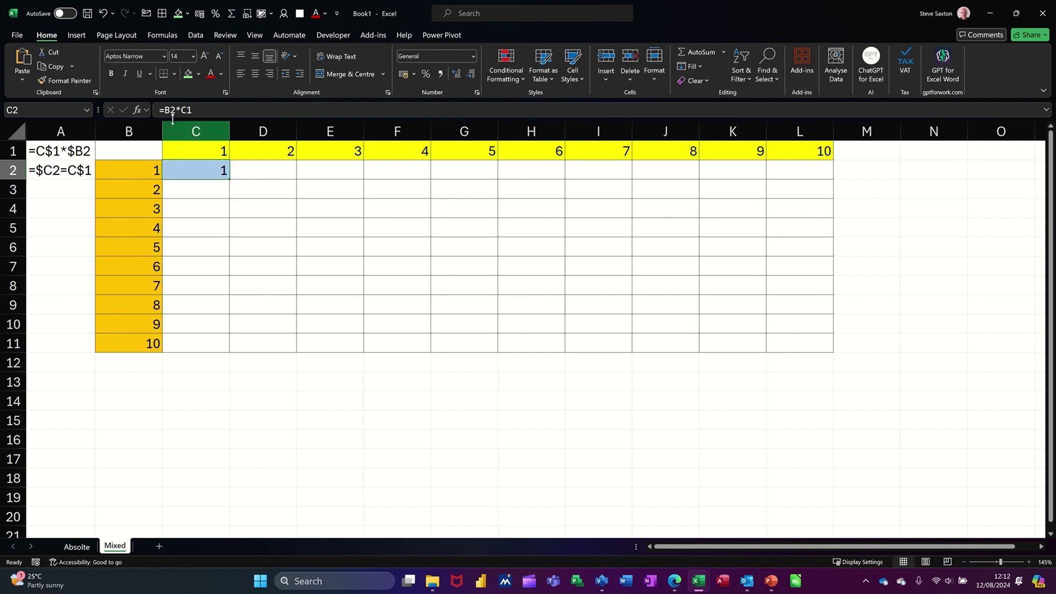
pyautogui.click(166, 112)
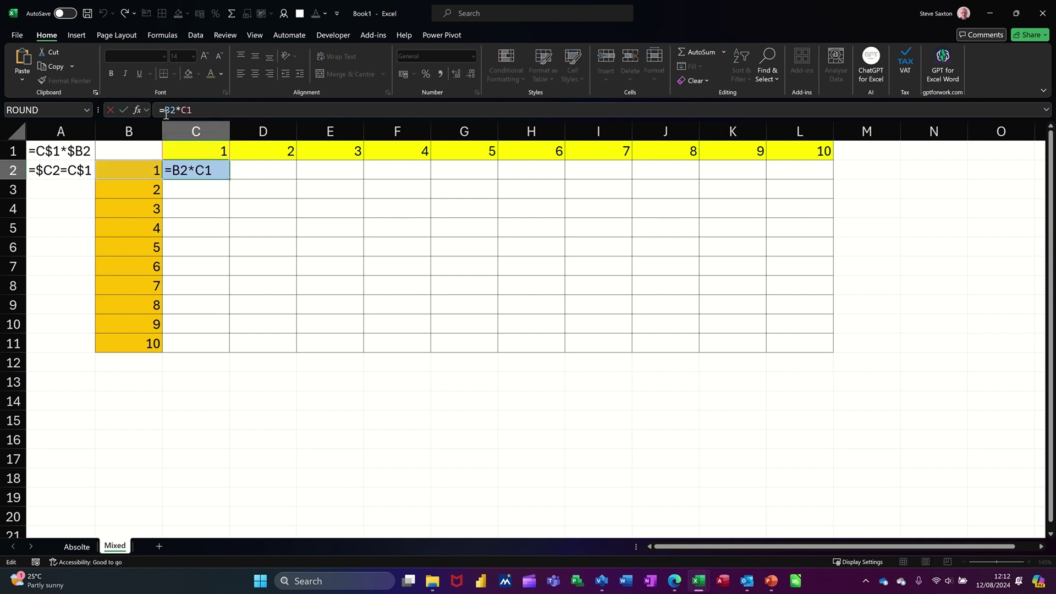
pyautogui.write('$')
pyautogui.press('Right')
pyautogui.press('Right')
pyautogui.press('Right')
pyautogui.press('Right')
pyautogui.write('$')
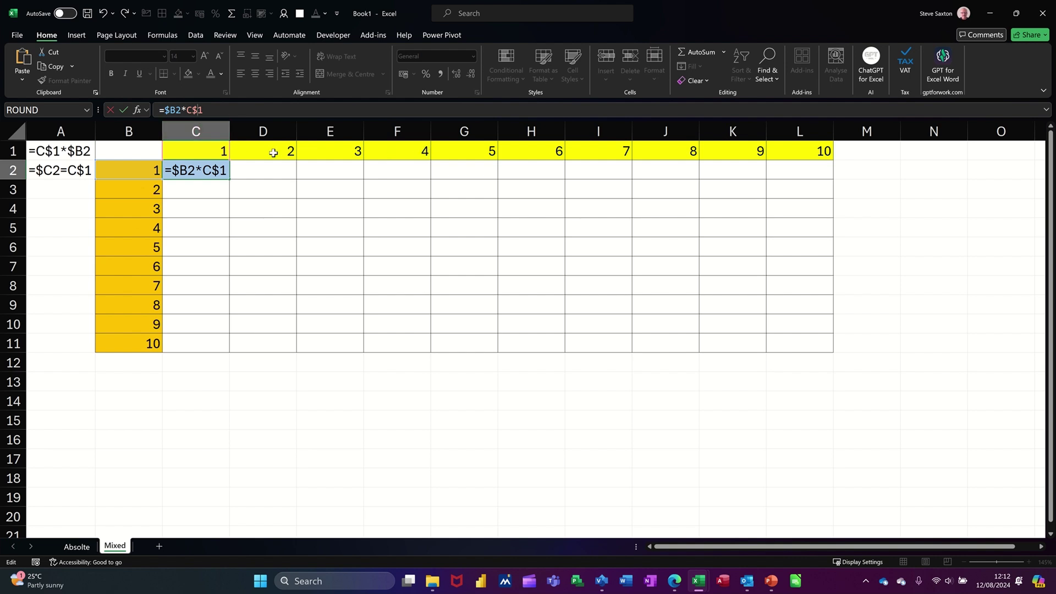
pyautogui.click(124, 110)
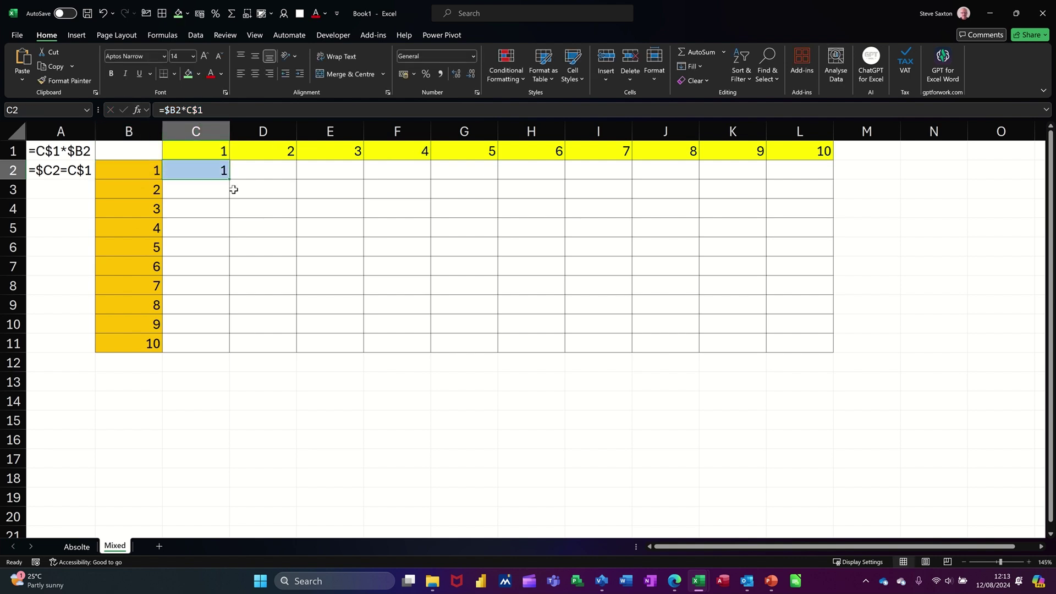
# Fill the mixed-reference formula from C2 across to L2 and down to row 11, and check the copied references in L11 and D4.
pyautogui.moveTo(231, 181); pyautogui.dragTo(813, 196)
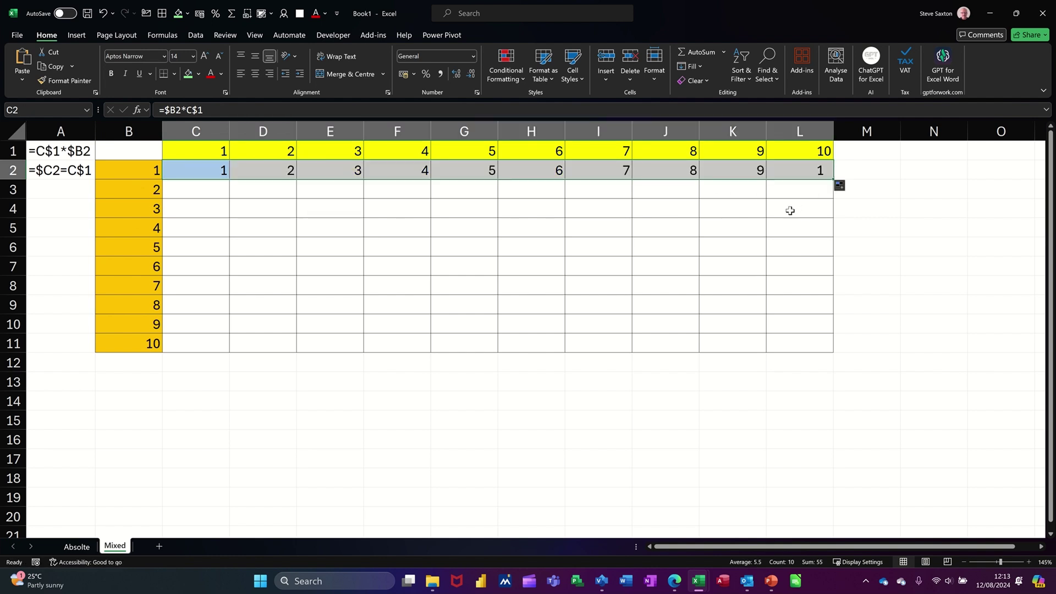
pyautogui.moveTo(833, 180); pyautogui.dragTo(823, 350)
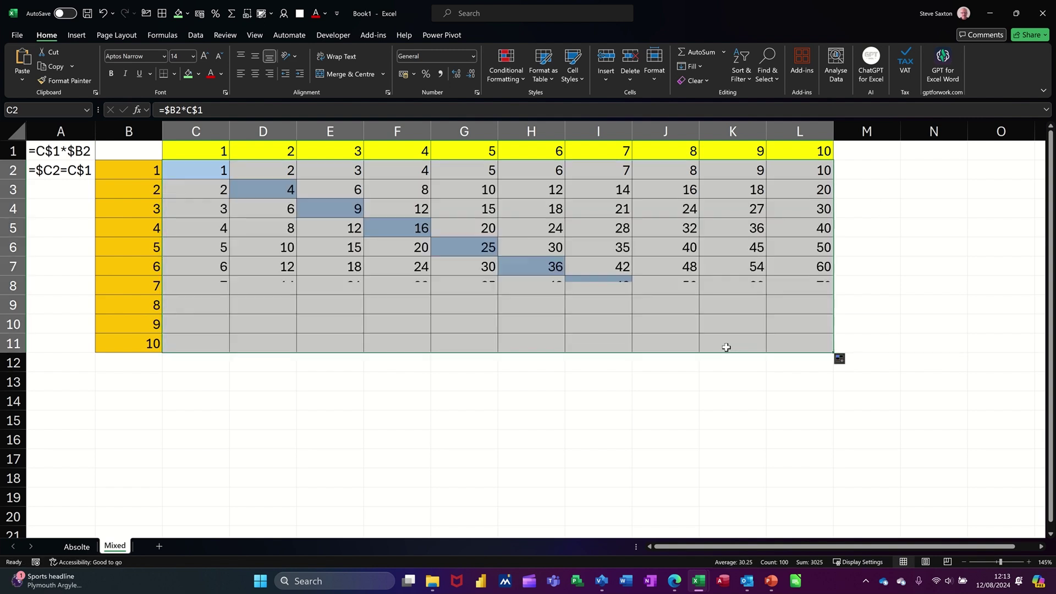
pyautogui.click(799, 346)
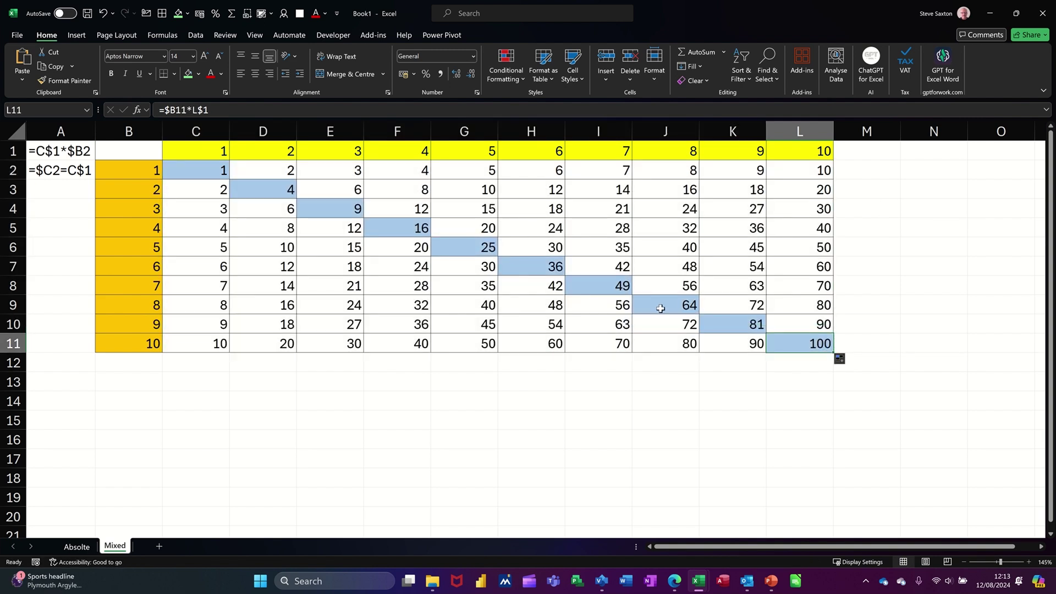
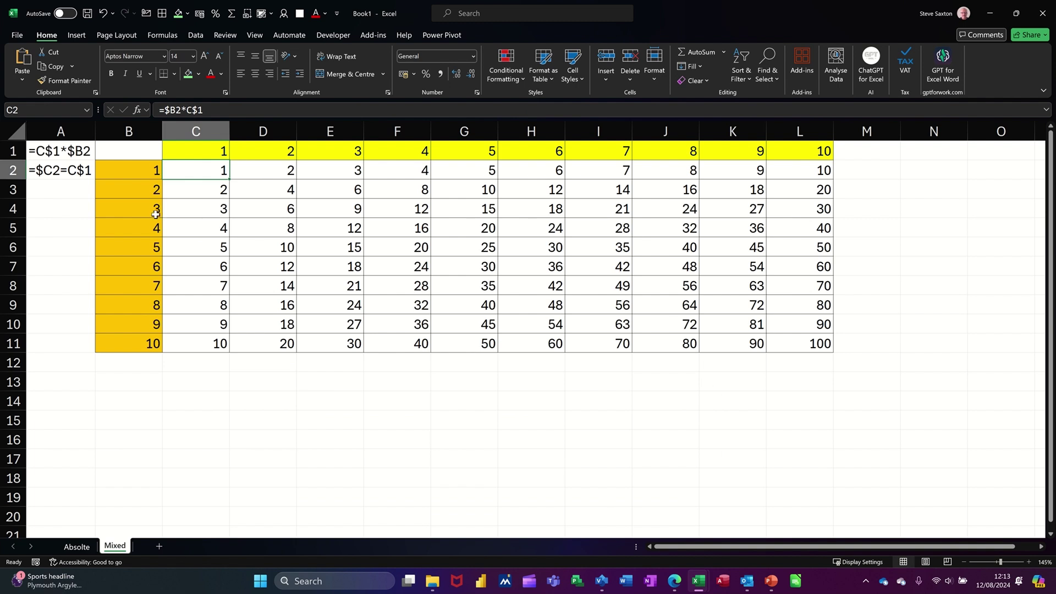
pyautogui.click(268, 210)
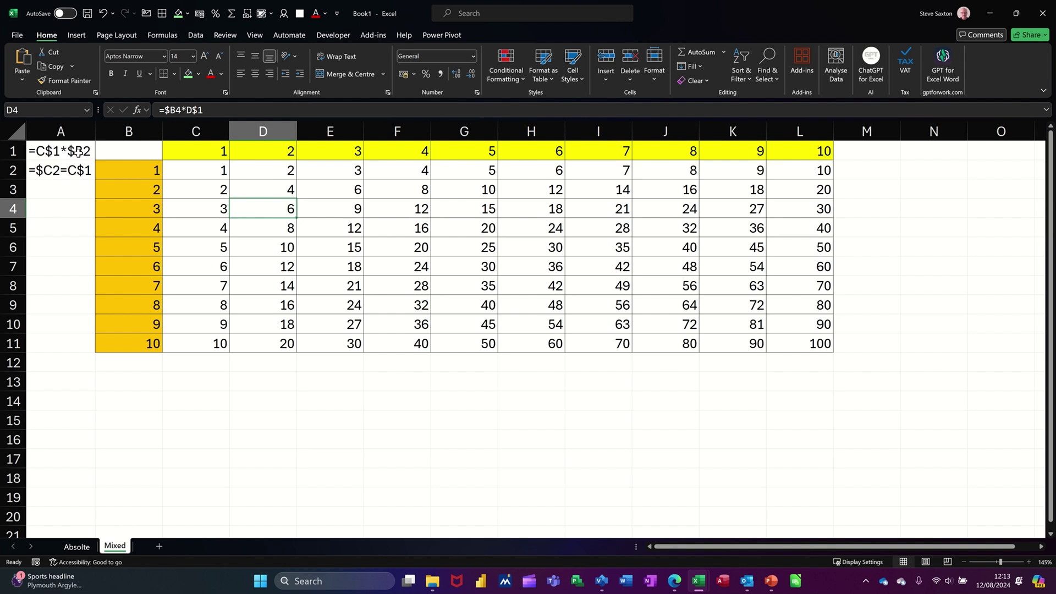
# Start a new conditional formatting rule for C2:L11 that uses a formula to determine which cells to format.
pyautogui.moveTo(190, 170); pyautogui.dragTo(772, 343)
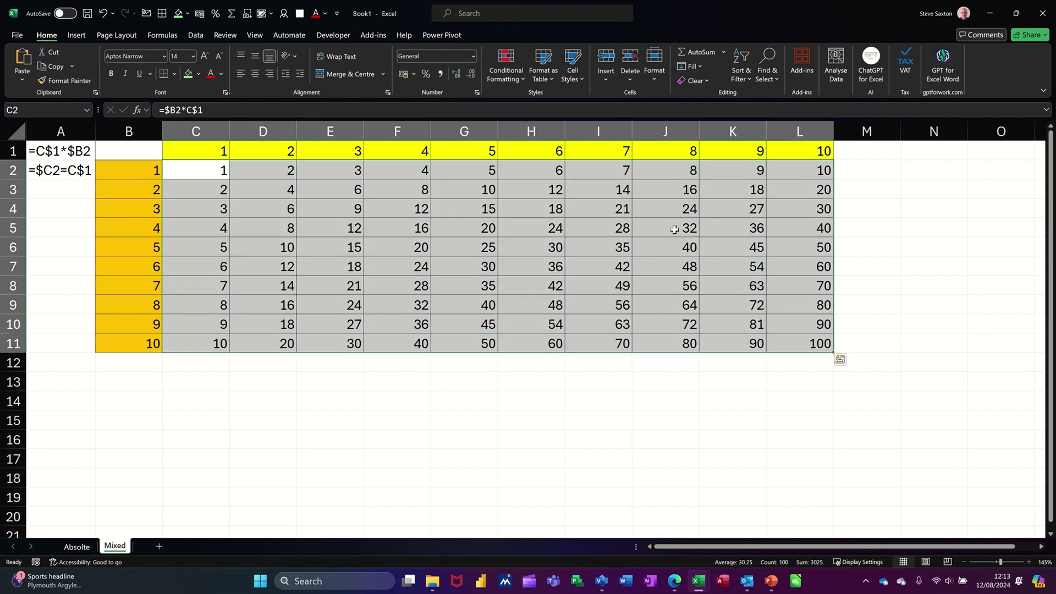
pyautogui.click(507, 77)
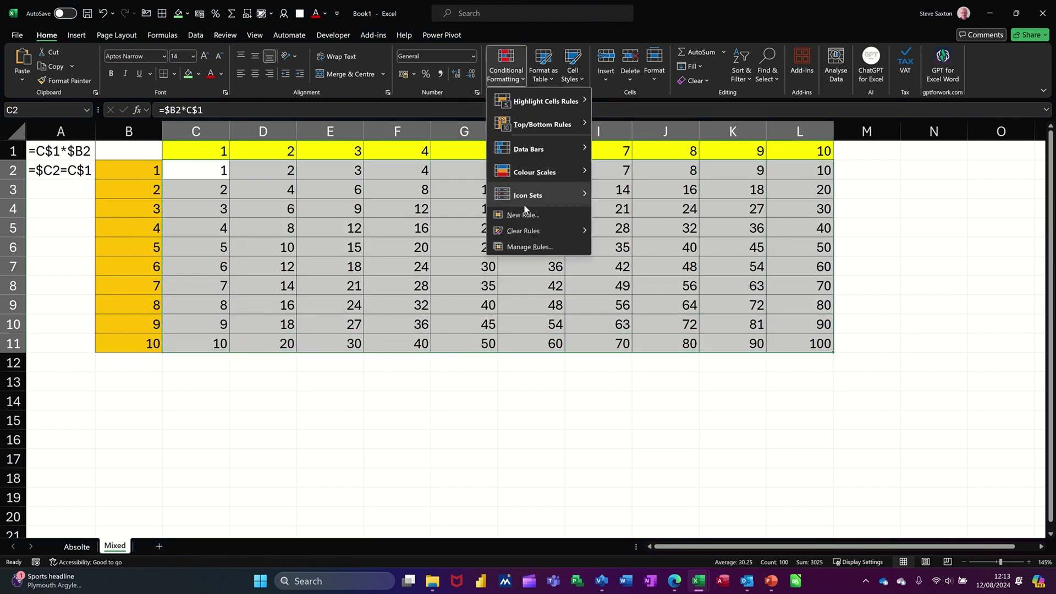
pyautogui.click(526, 247)
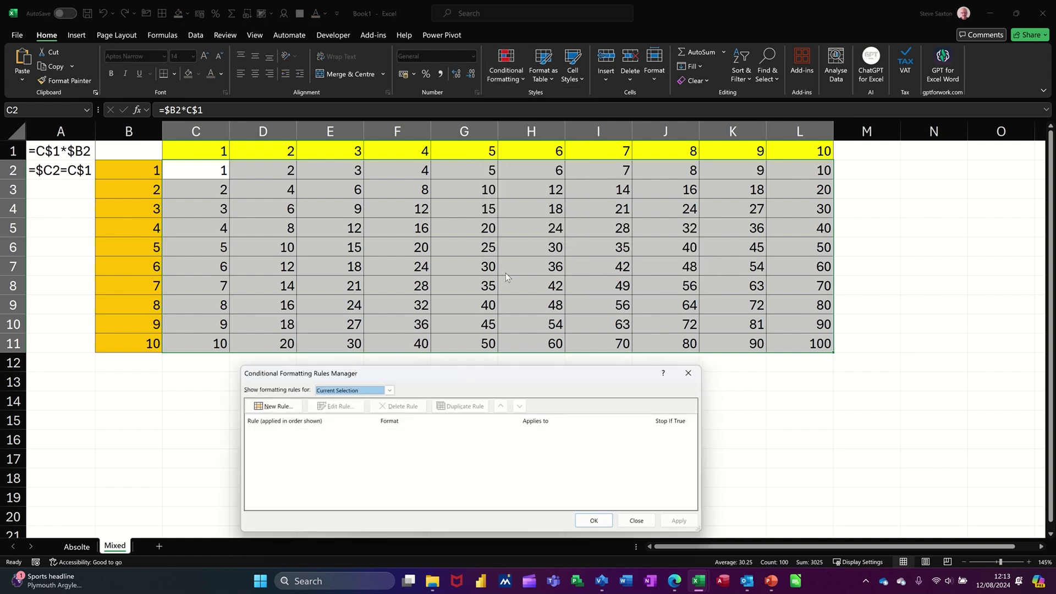
pyautogui.click(269, 410)
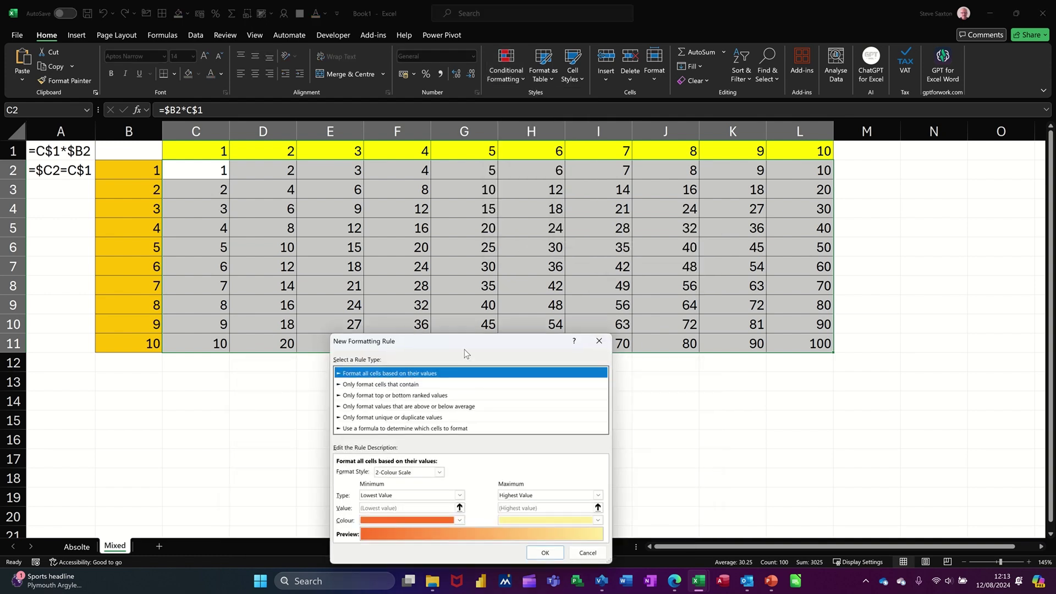
pyautogui.moveTo(466, 346); pyautogui.dragTo(515, 184)
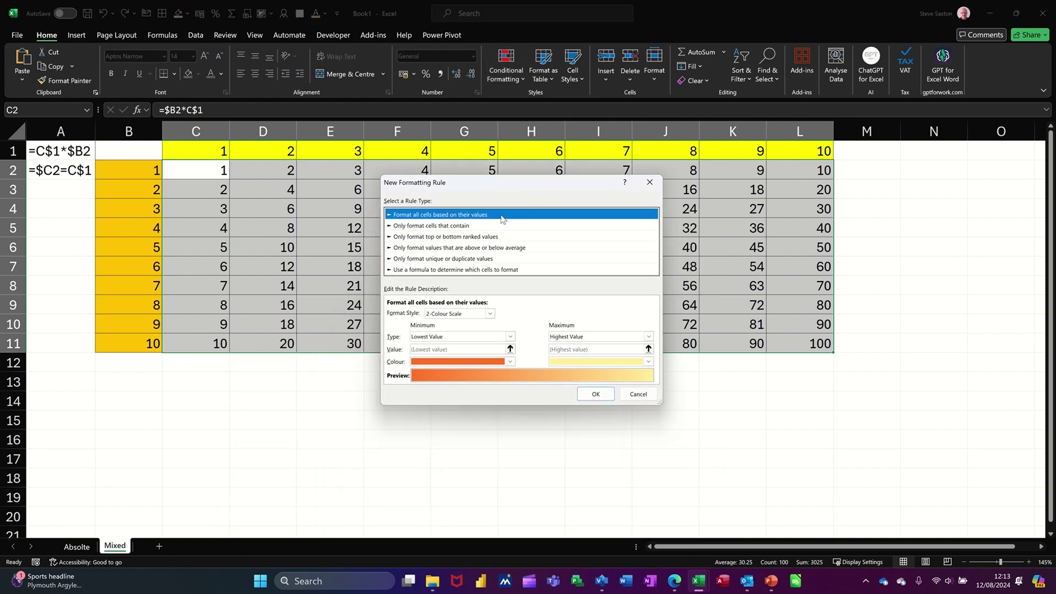
pyautogui.click(455, 270)
pyautogui.click(432, 311)
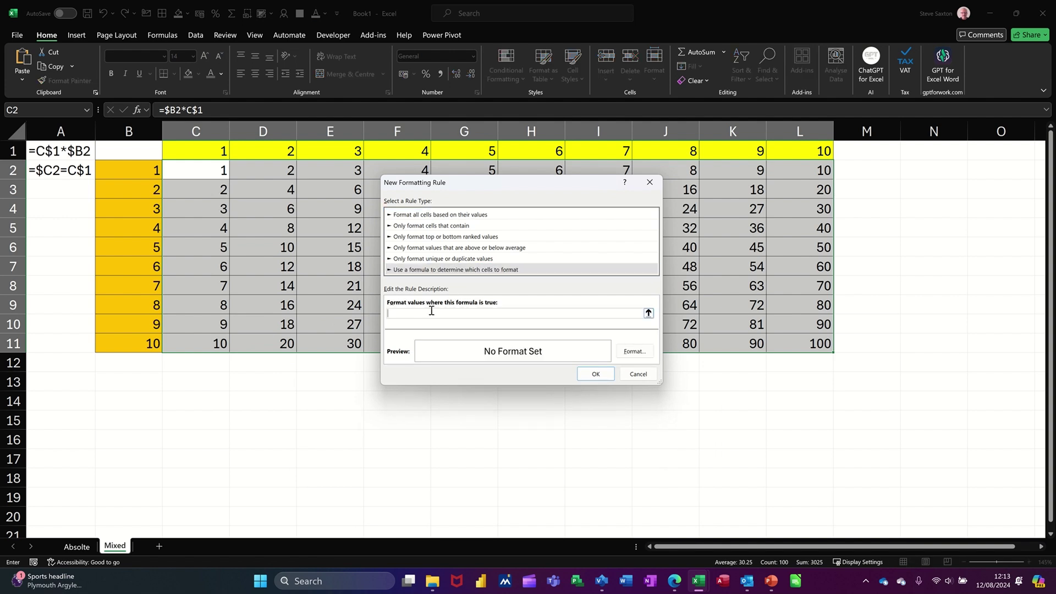
# Enter =$C2=C$1 as the formatting rule's formula, locking only the column of C2 and only the row of C1.
pyautogui.click(200, 172)
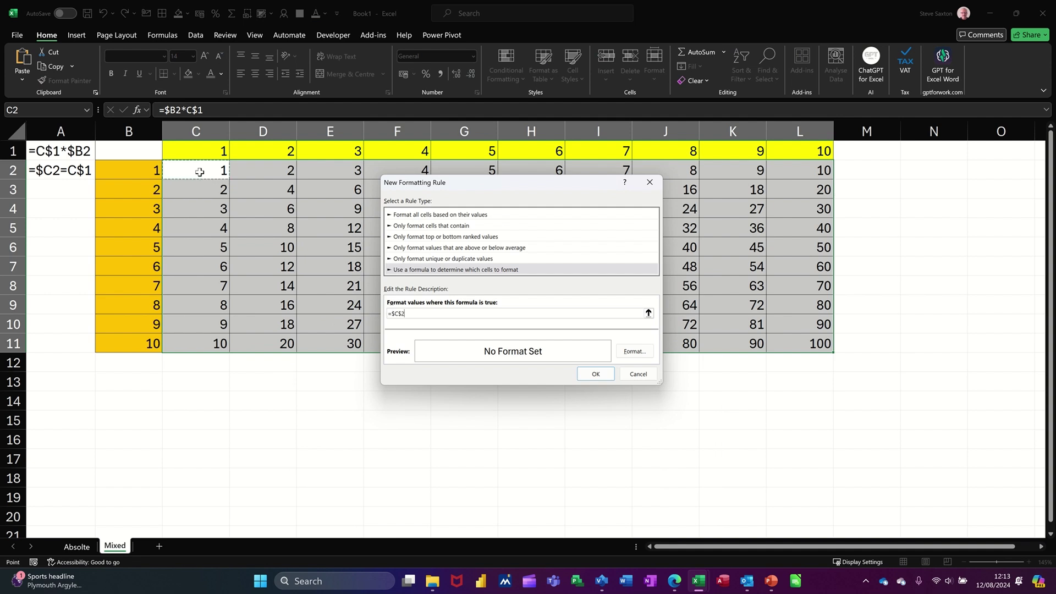
pyautogui.press('F4')
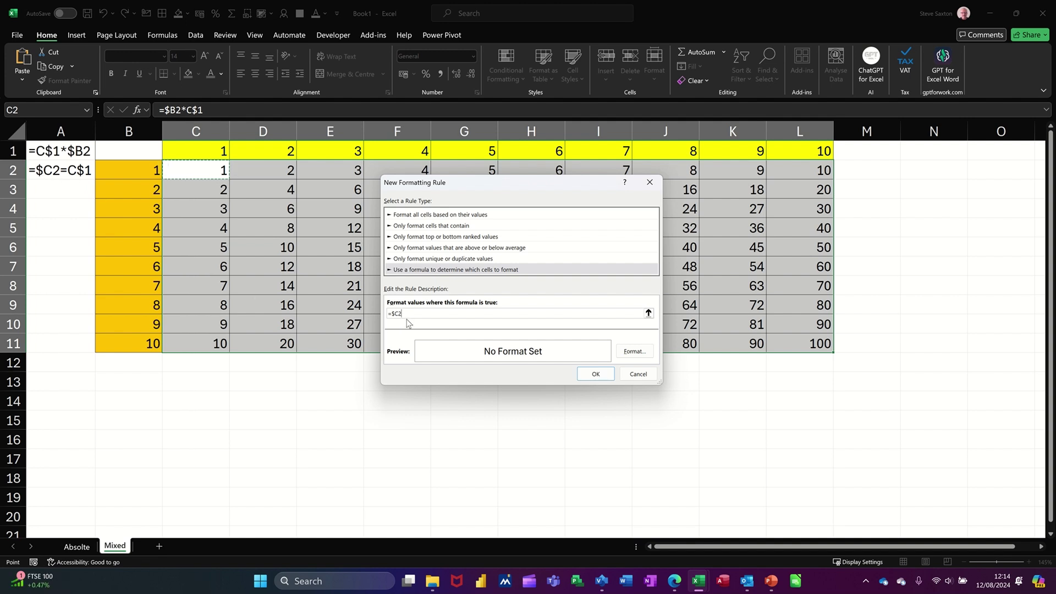
pyautogui.write('=')
pyautogui.click(180, 152)
pyautogui.press('F4')
# Give the rule a solid gold background fill, apply it to the multiplication grid, and deselect the range.
pyautogui.click(625, 351)
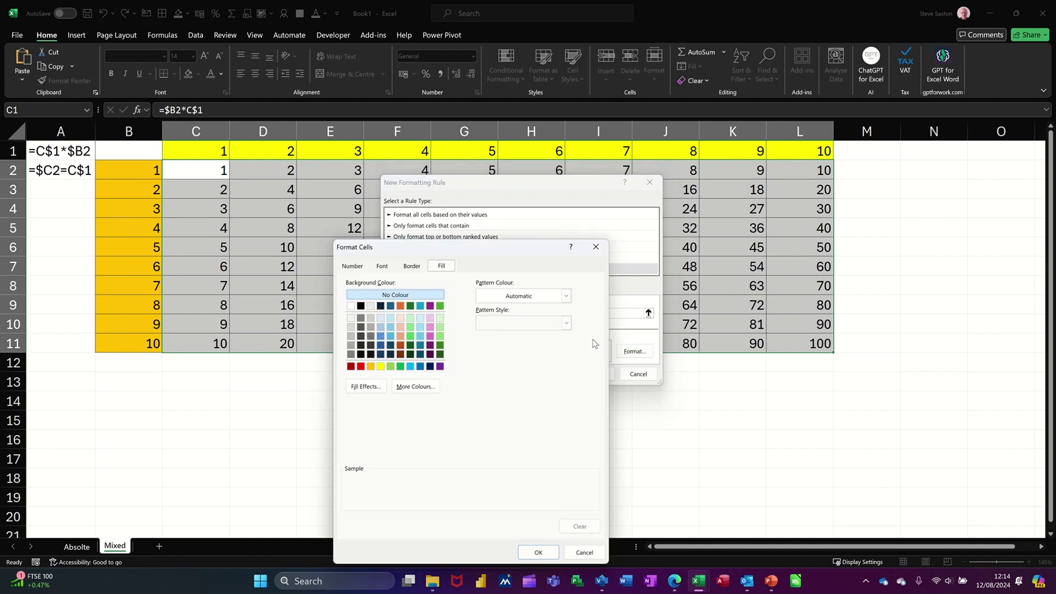
pyautogui.click(372, 367)
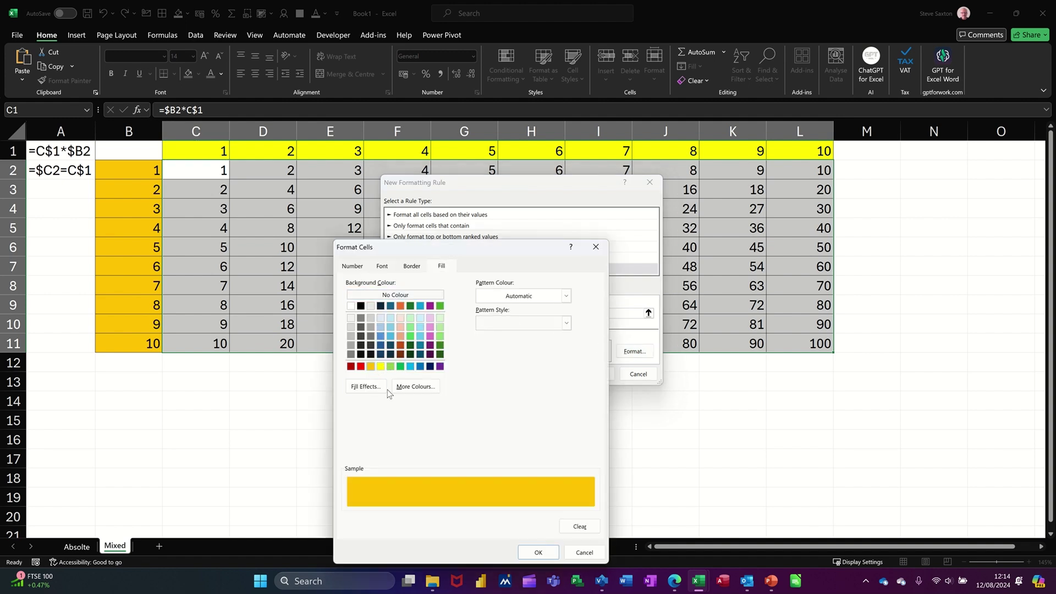
pyautogui.click(529, 553)
pyautogui.click(594, 375)
pyautogui.click(594, 521)
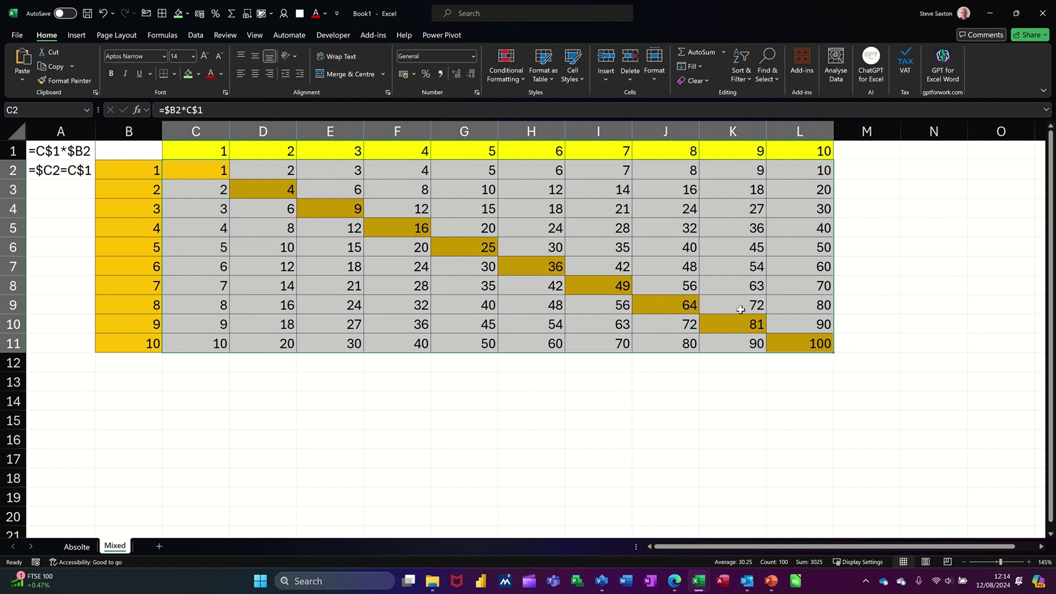
pyautogui.click(198, 191)
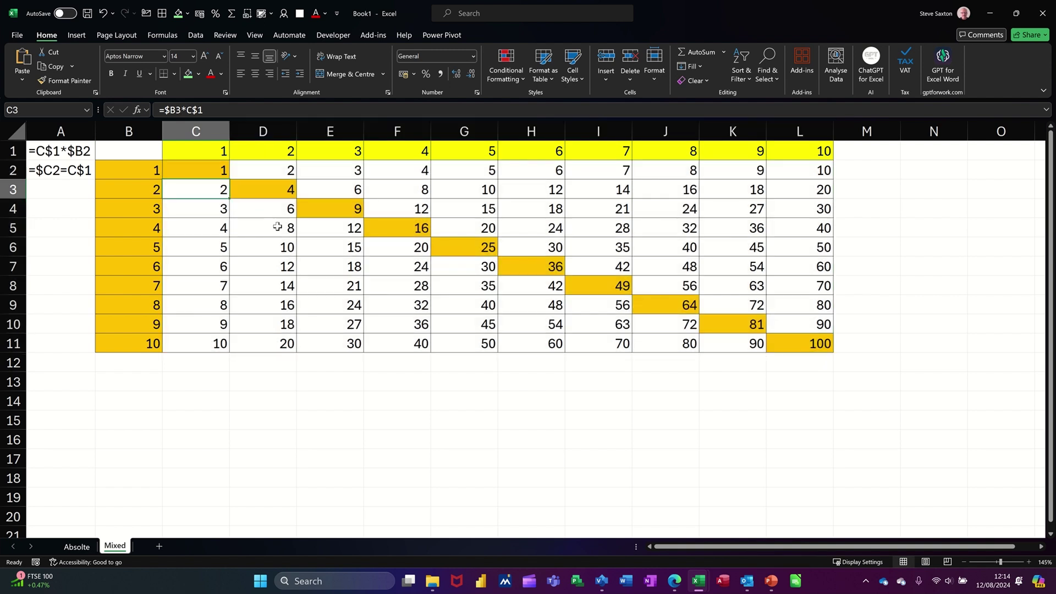